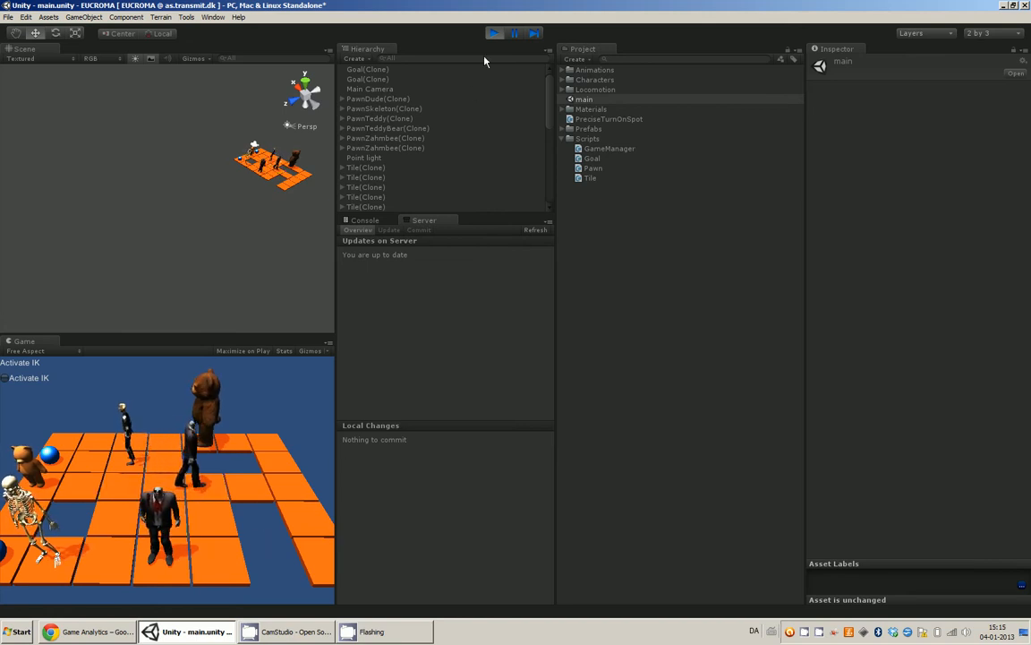
Stop the running game to return the main scene to edit mode
{"action": "left_click", "coordinate": [493, 33]}
{"action": "left_click", "coordinate": [214, 17]}
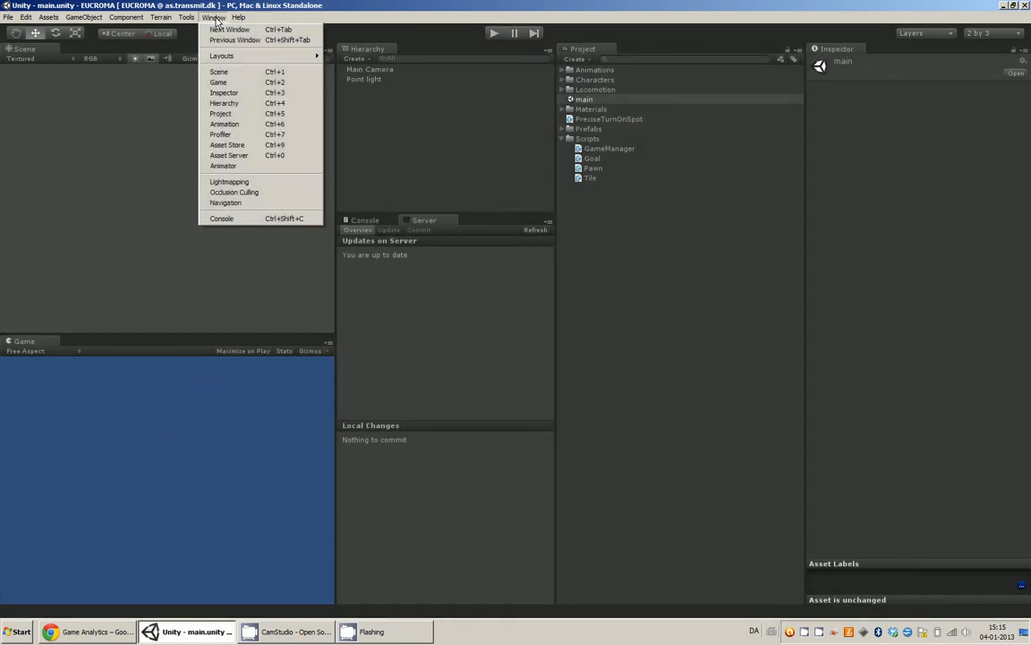
{"action": "mouse_move", "coordinate": [151, 21]}
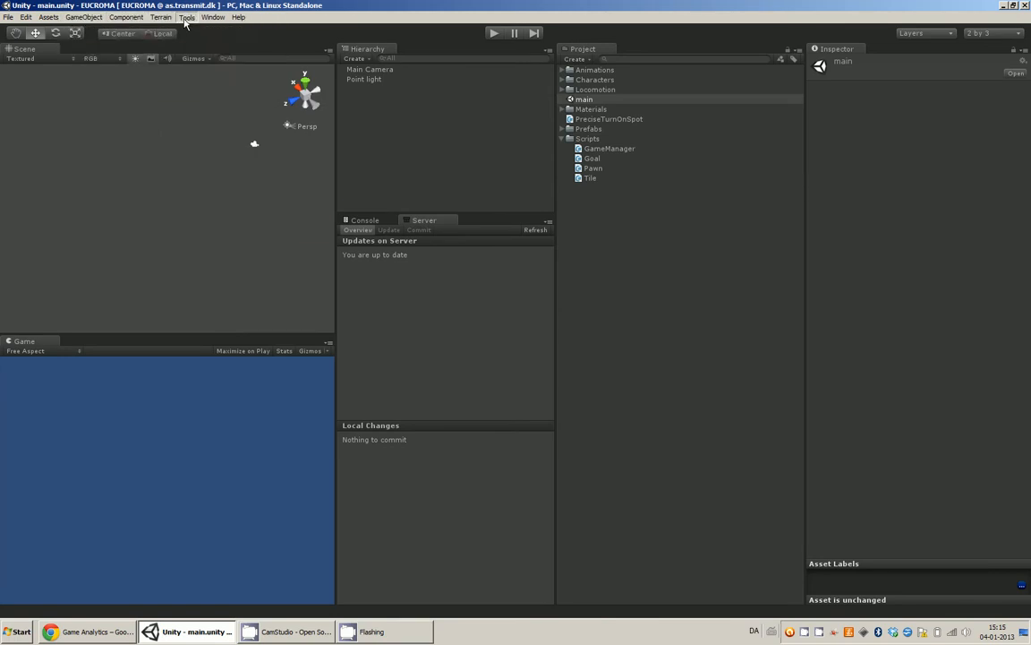
Import the Game Analytics custom package from the desktop folder into the project with all of its items
{"action": "left_click", "coordinate": [624, 239]}
{"action": "right_click", "coordinate": [632, 241]}
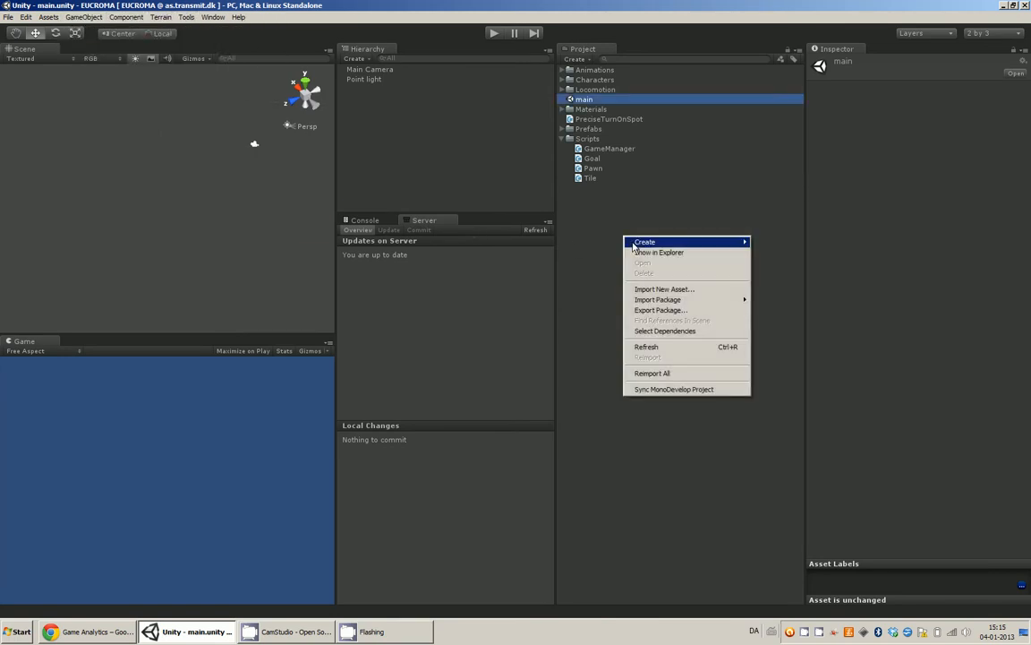
{"action": "right_click", "coordinate": [577, 241]}
{"action": "mouse_move", "coordinate": [671, 302]}
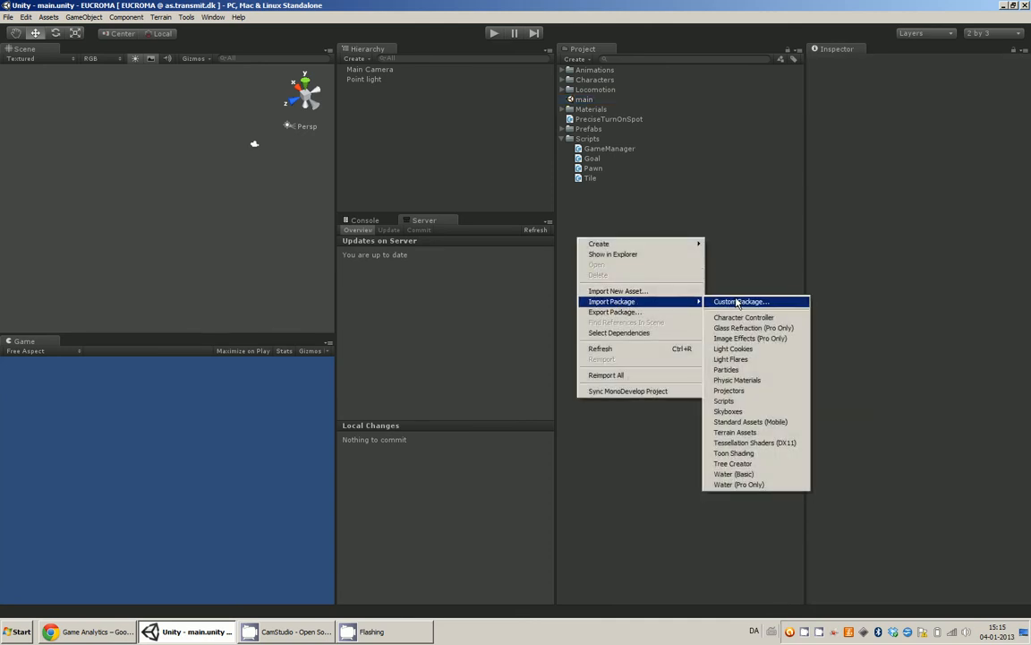
{"action": "left_click", "coordinate": [731, 302]}
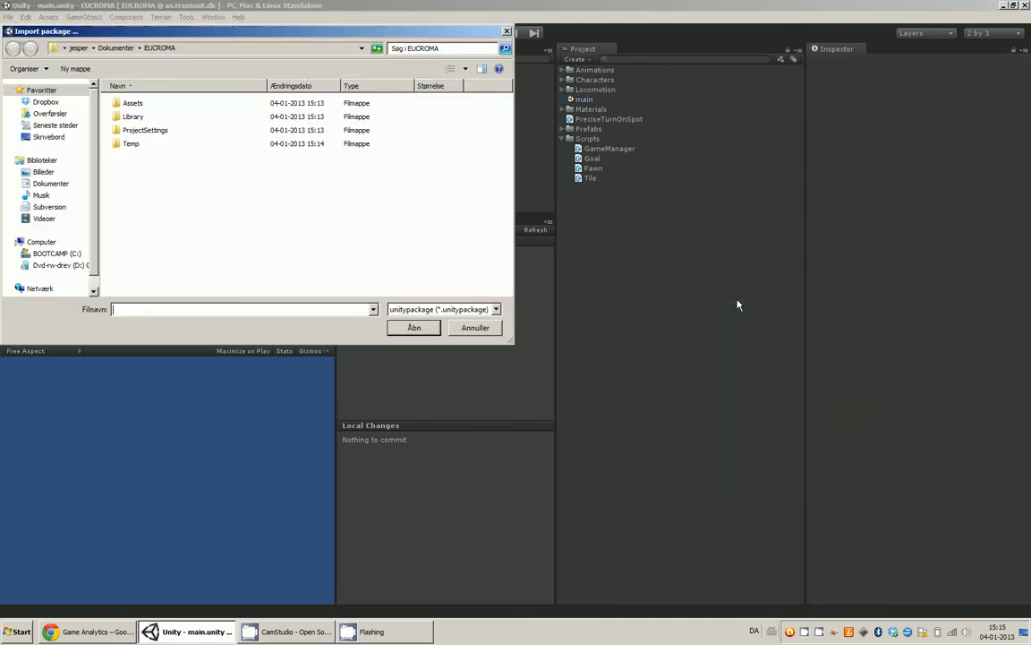
{"action": "left_click", "coordinate": [50, 137]}
{"action": "left_click", "coordinate": [354, 147]}
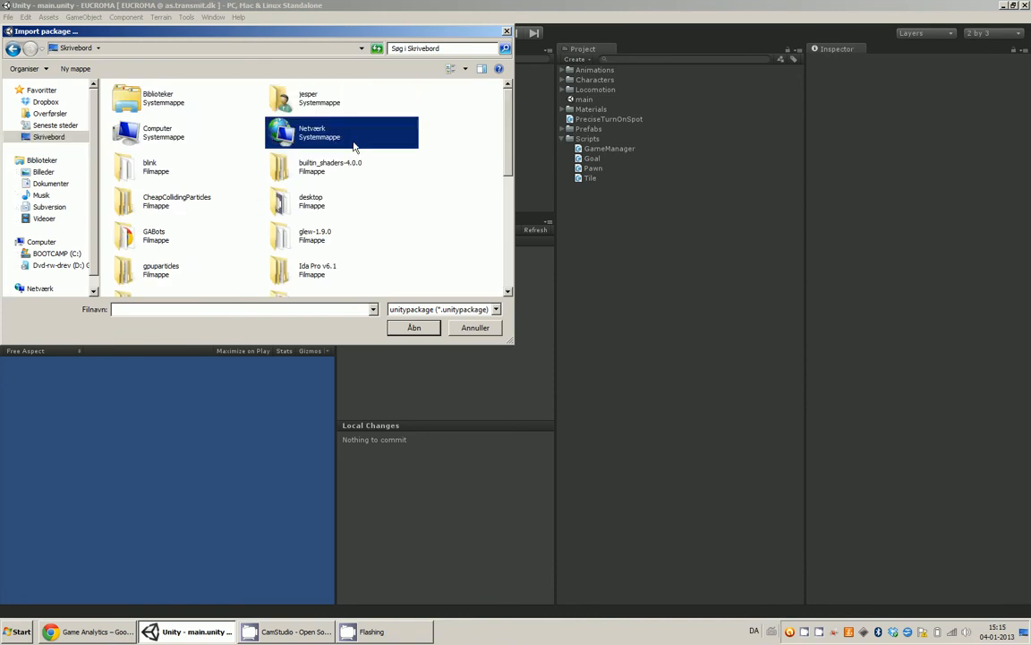
{"action": "type", "text": "game"}
{"action": "key", "text": "Return"}
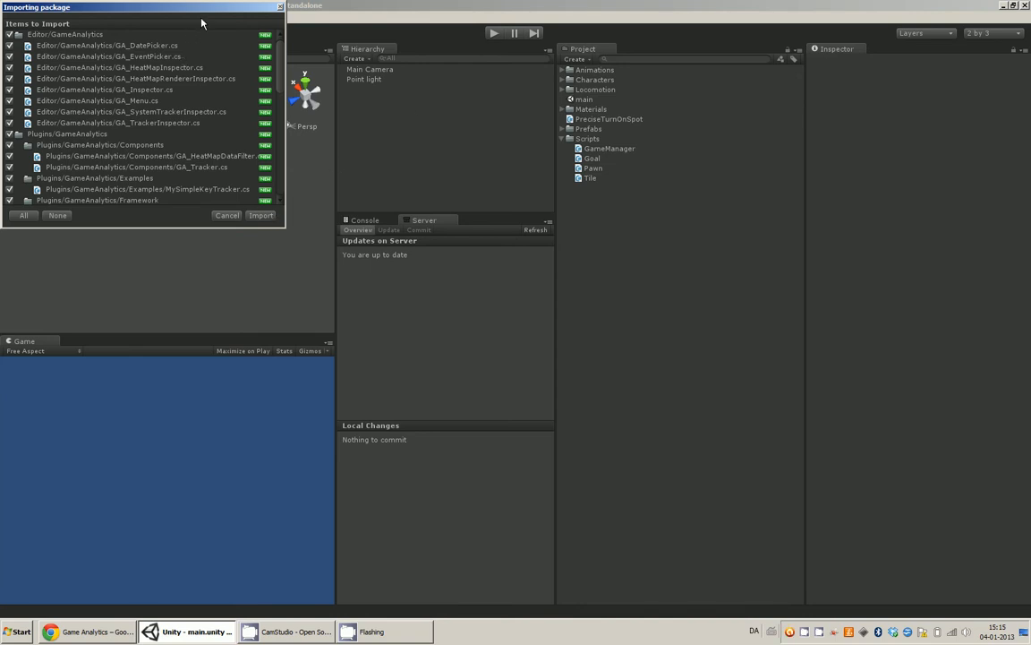
{"action": "left_click", "coordinate": [262, 215]}
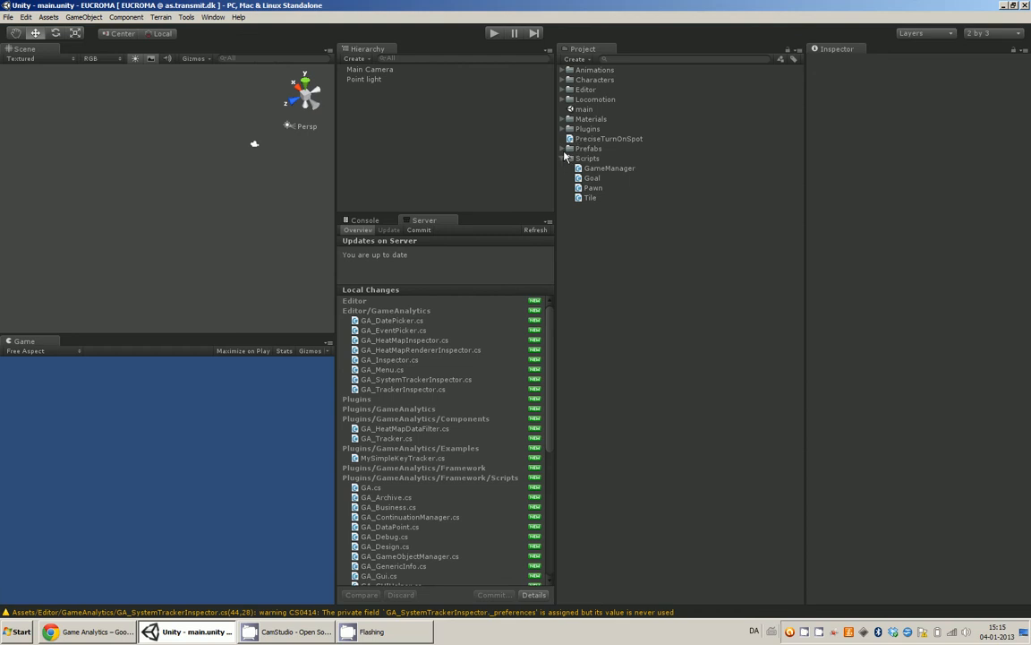
Examine the imported GameAnalytics files in the Editor folder and in the Components, Examples, Prefabs and WebPlayer folders under Plugins
{"action": "left_click", "coordinate": [562, 90]}
{"action": "left_click", "coordinate": [595, 100]}
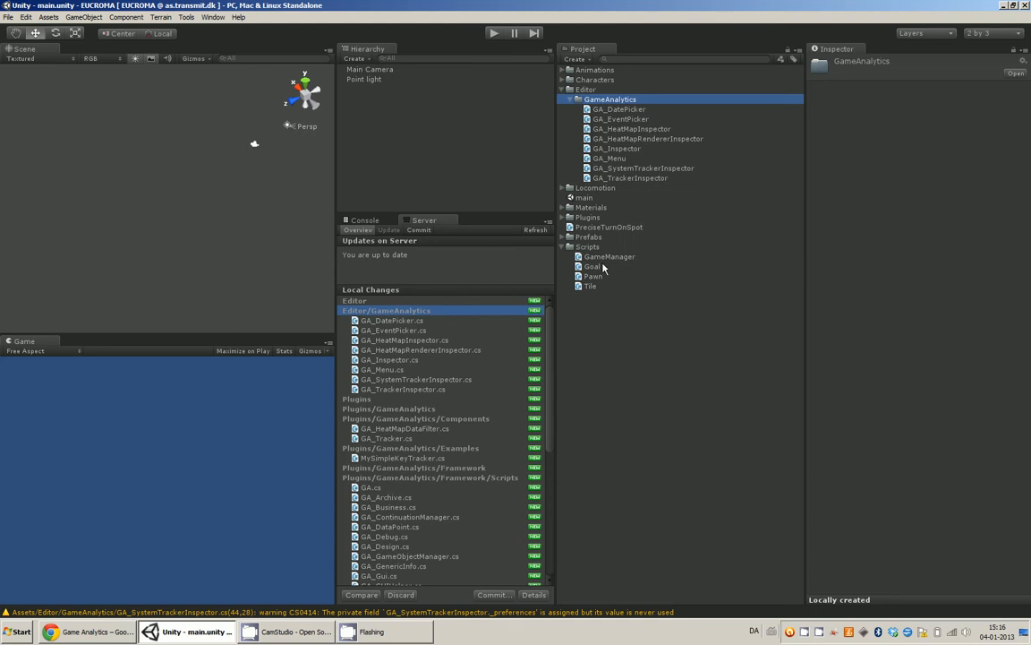
{"action": "left_click", "coordinate": [565, 217]}
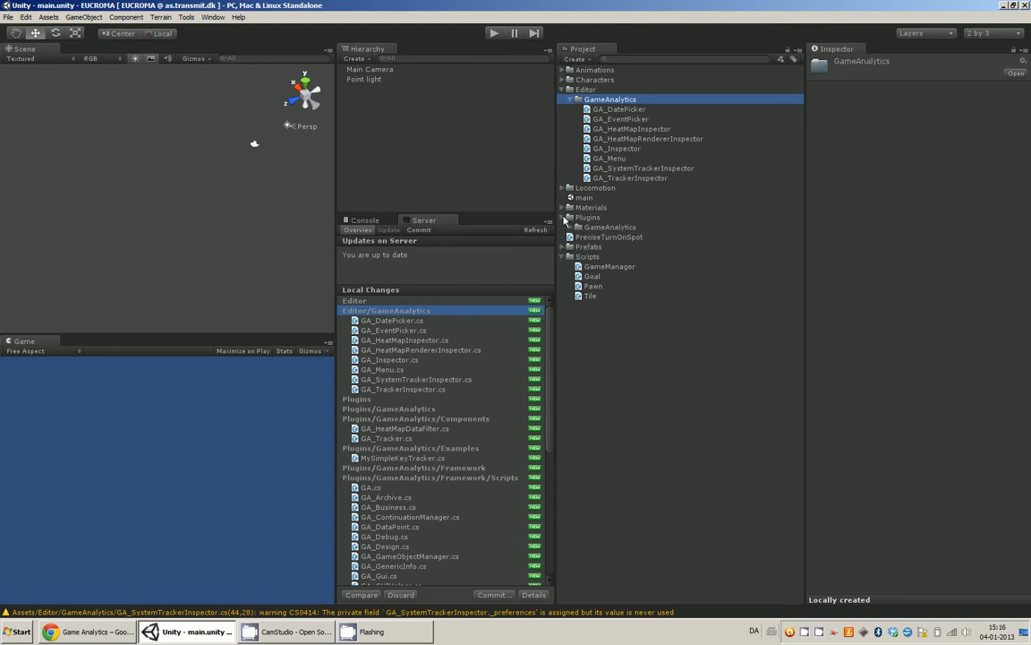
{"action": "left_click", "coordinate": [578, 227]}
{"action": "left_click", "coordinate": [579, 247]}
{"action": "left_click", "coordinate": [579, 266]}
{"action": "double_click", "coordinate": [613, 238]}
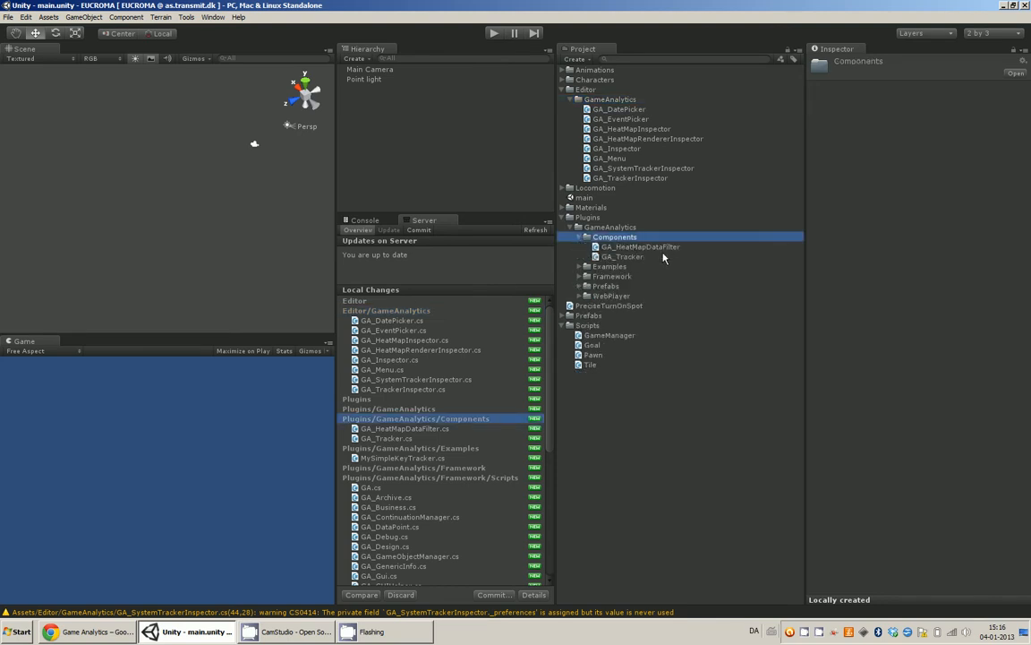
{"action": "left_click", "coordinate": [587, 267]}
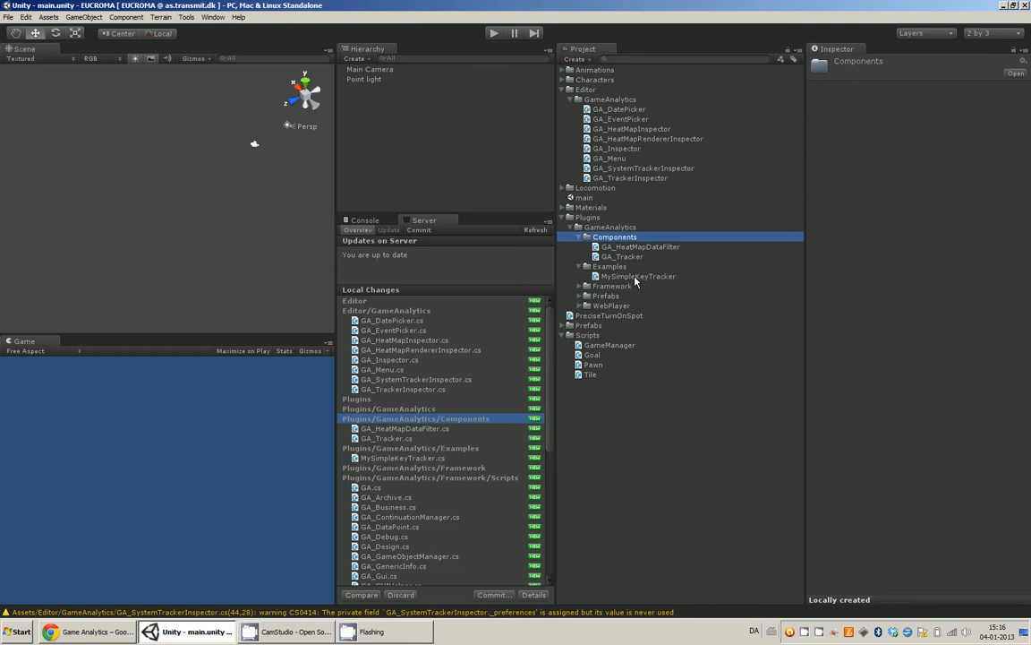
{"action": "left_click", "coordinate": [580, 286]}
{"action": "left_click", "coordinate": [580, 286]}
{"action": "left_click", "coordinate": [580, 297]}
{"action": "left_click", "coordinate": [580, 325]}
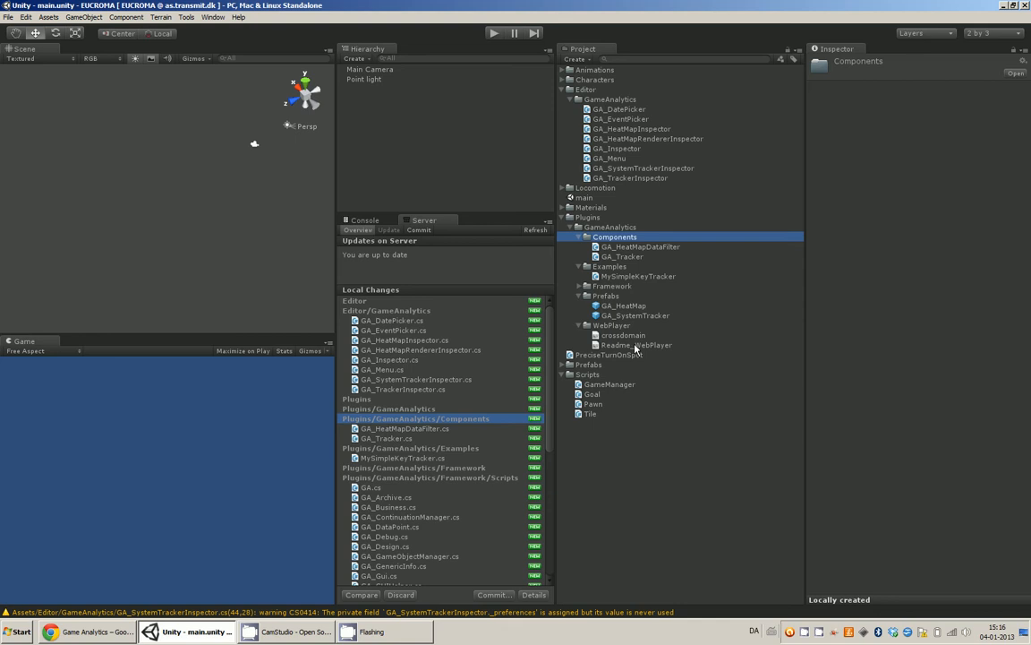
{"action": "left_click", "coordinate": [581, 327]}
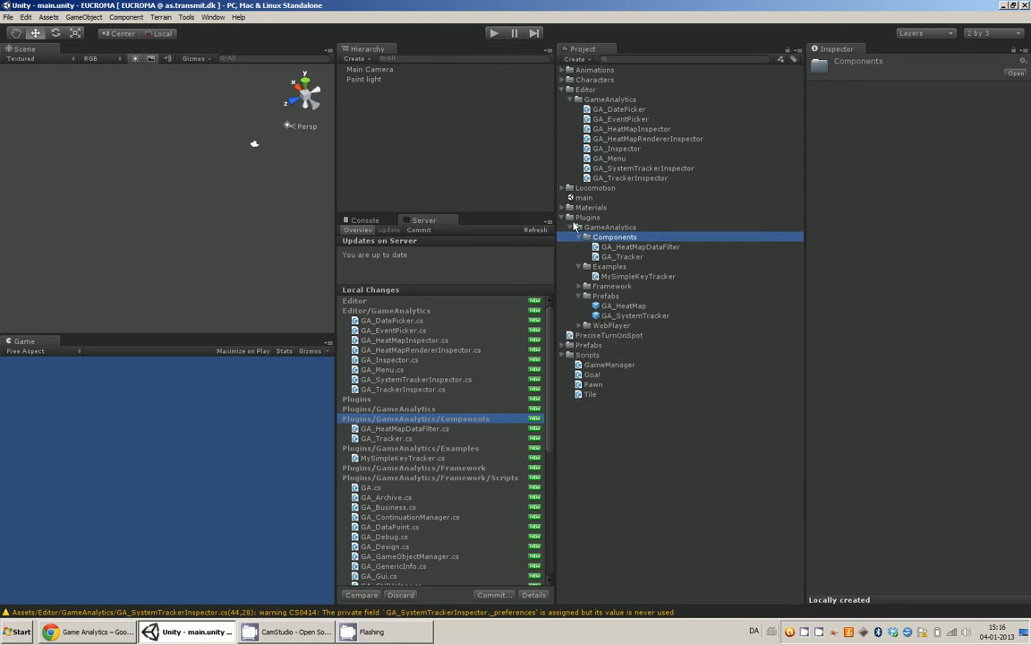
{"action": "left_click", "coordinate": [586, 236]}
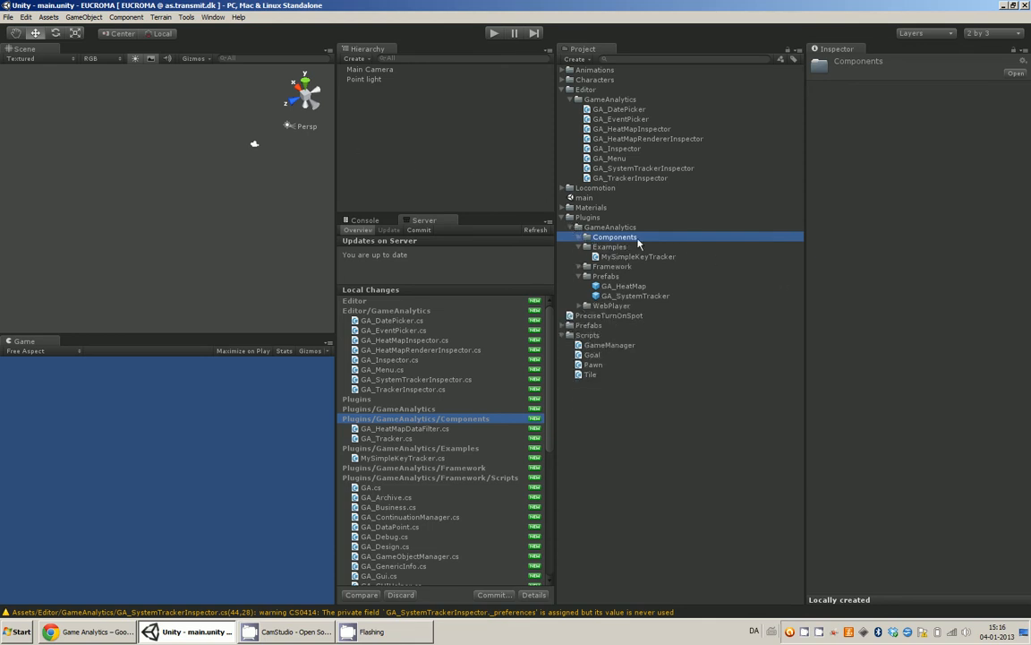
Run the Game Analytics tool's Setup GA command to create the GA_Settings asset
{"action": "left_click", "coordinate": [211, 17]}
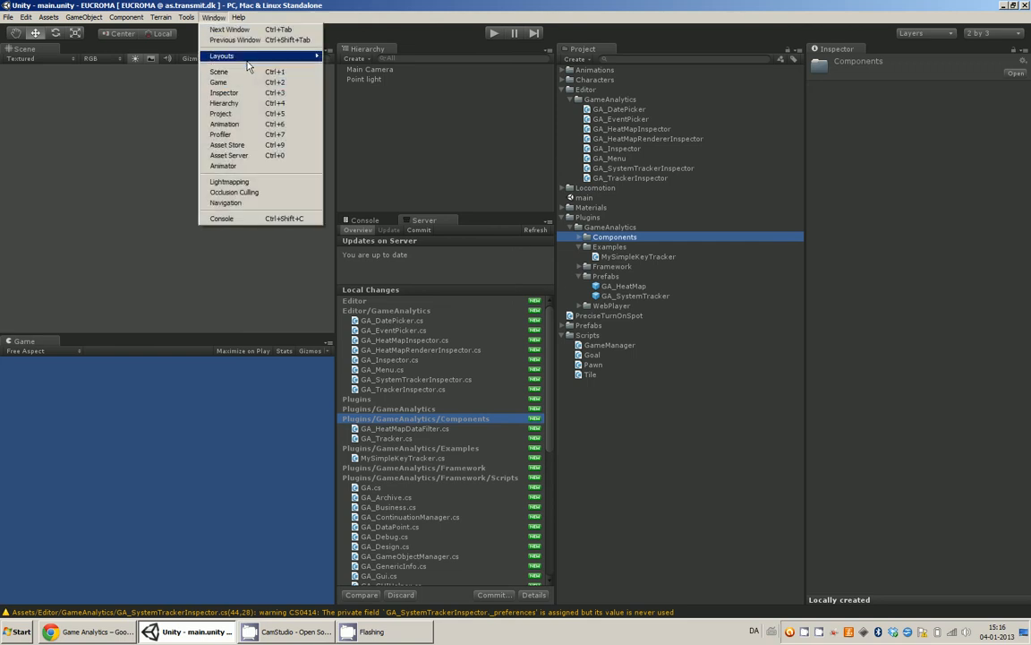
{"action": "mouse_move", "coordinate": [187, 18]}
{"action": "mouse_move", "coordinate": [215, 32]}
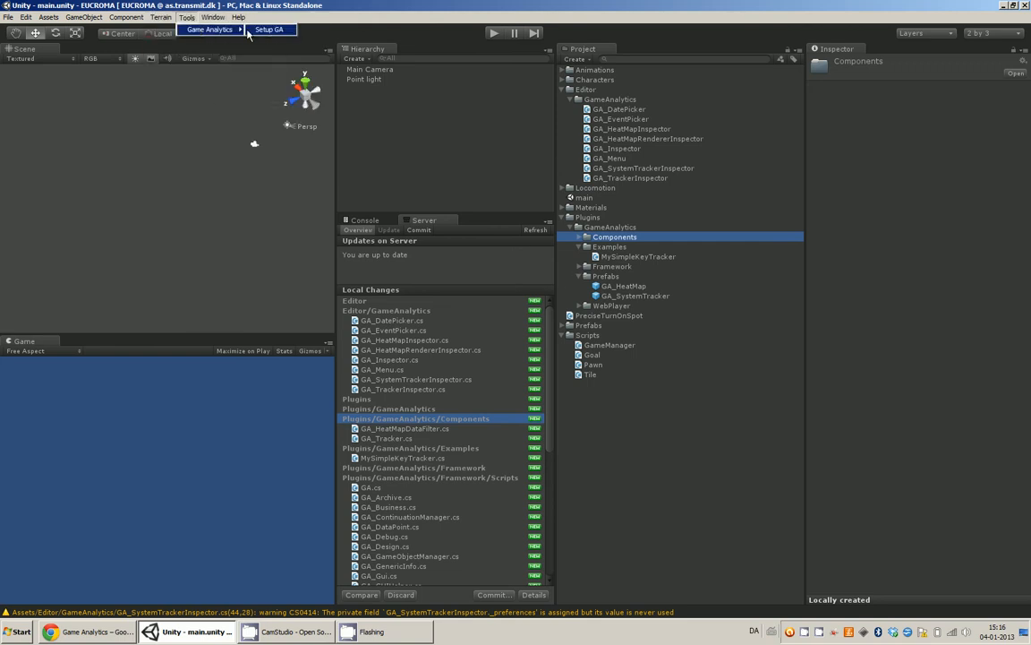
{"action": "left_click", "coordinate": [269, 30]}
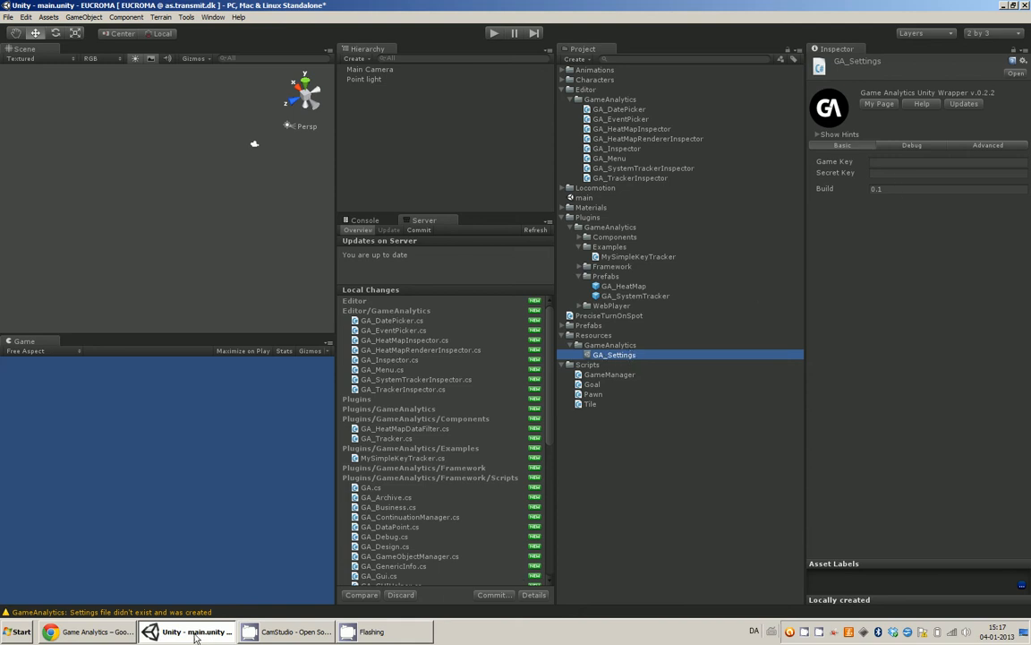
Copy the game key from EUCROMA's settings on the Game Analytics site in Chrome and paste it into the Game Key of GA_Settings in Unity
{"action": "left_click", "coordinate": [98, 631]}
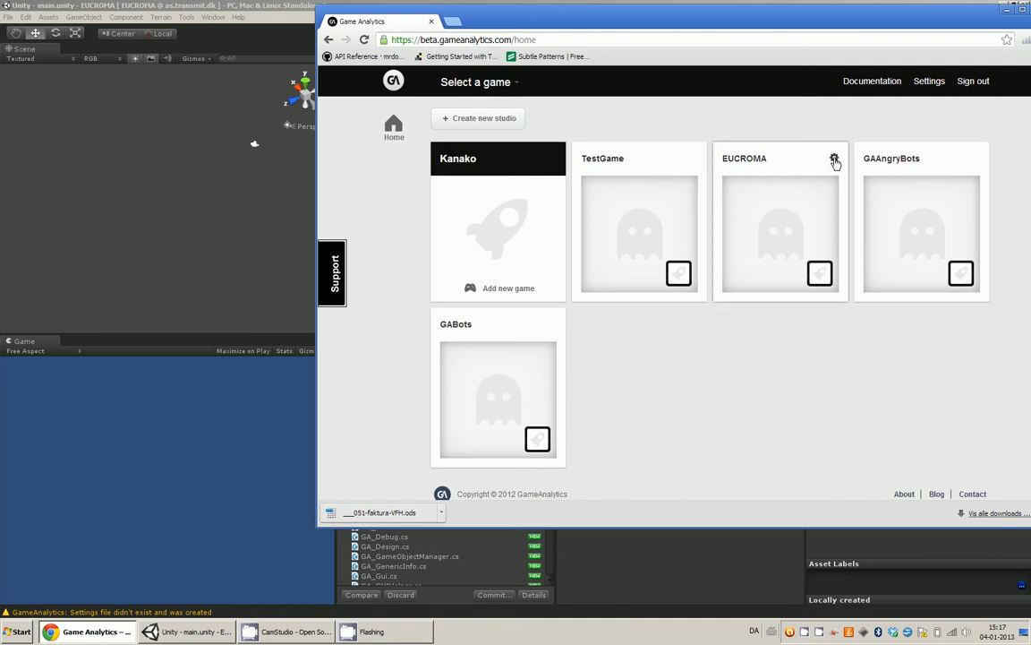
{"action": "left_click", "coordinate": [834, 161]}
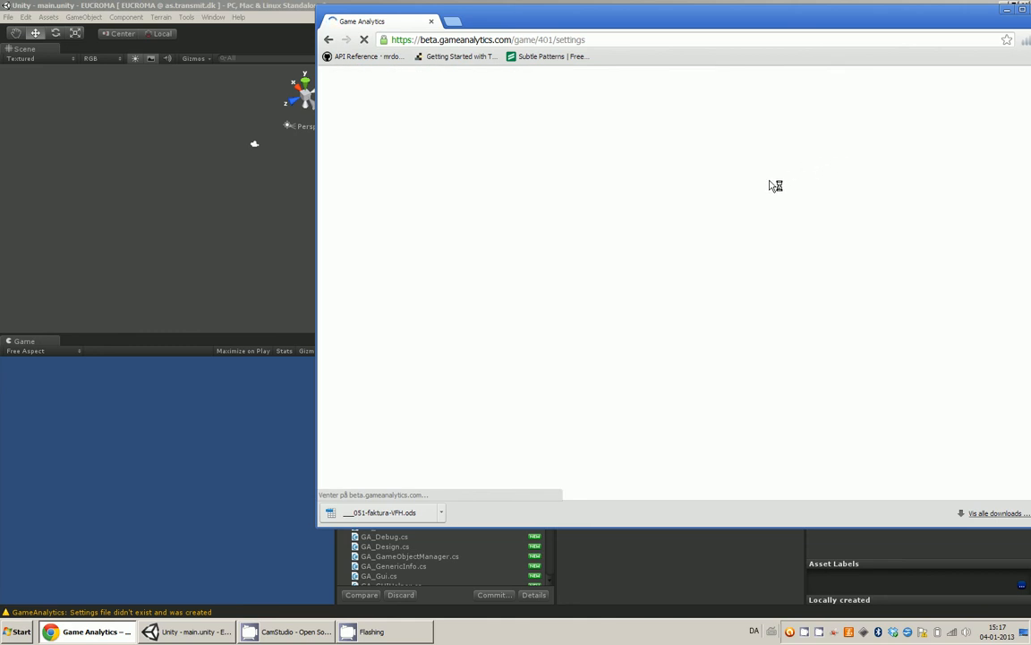
{"action": "left_click_drag", "start_coordinate": [908, 216], "coordinate": [748, 217]}
{"action": "left_click", "coordinate": [948, 215]}
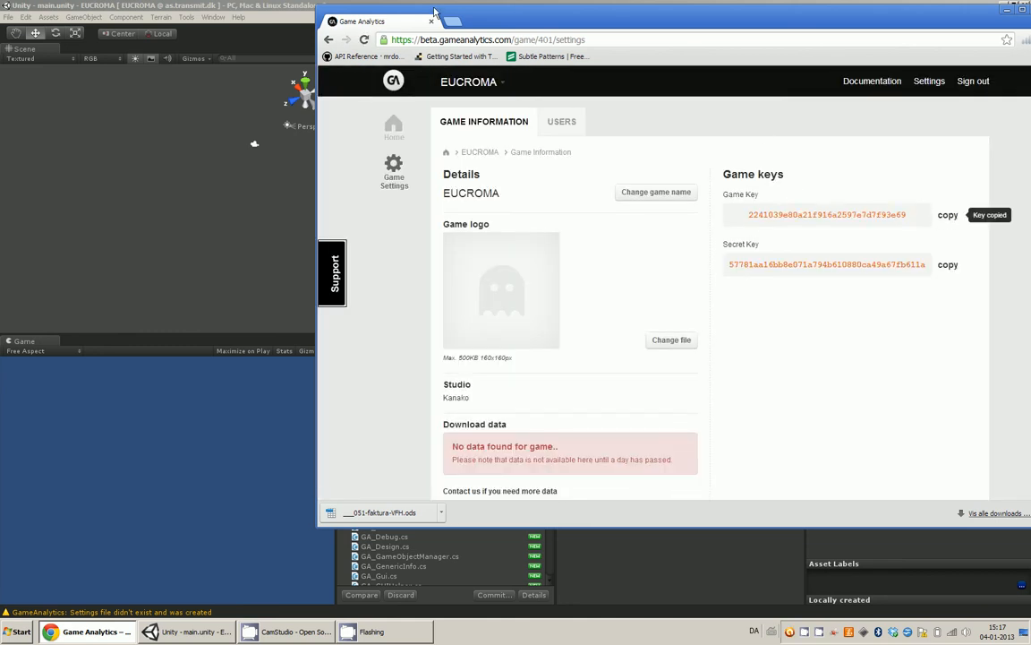
{"action": "key", "text": "alt+Tab"}
{"action": "right_click", "coordinate": [928, 162]}
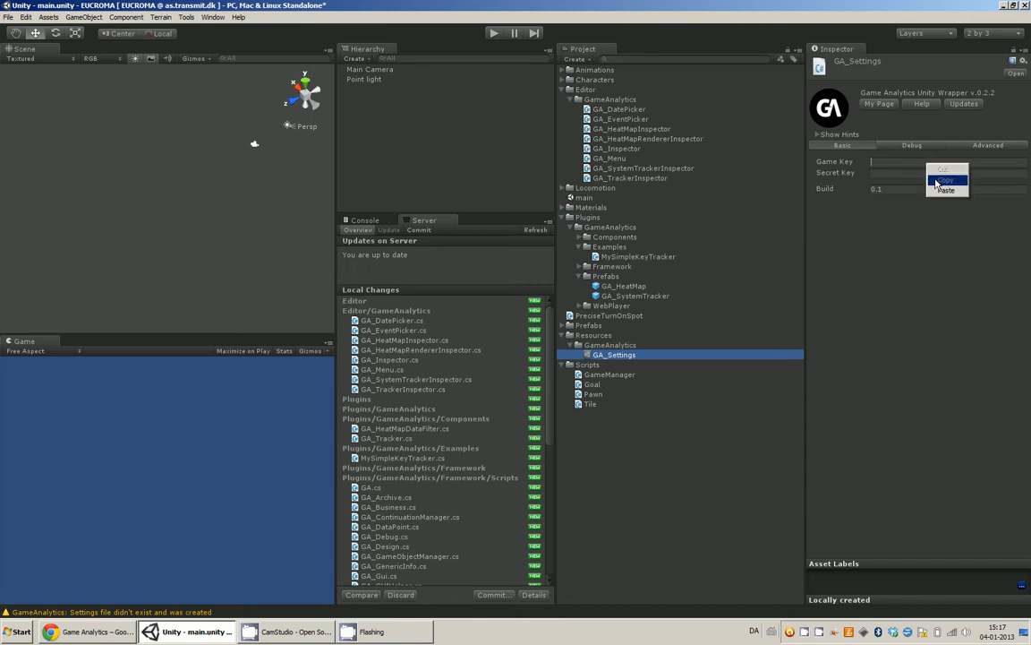
{"action": "left_click", "coordinate": [935, 191]}
Copy EUCROMA's secret key from the Game Analytics site in Chrome and paste it into the Secret Key of GA_Settings in Unity
{"action": "key", "text": "alt+Tab"}
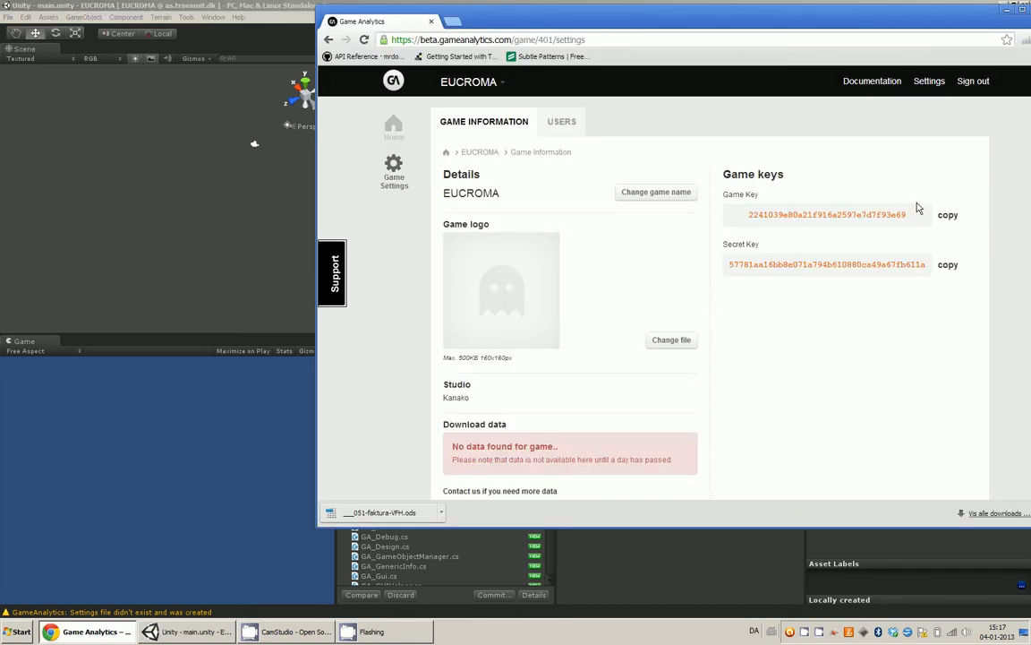
{"action": "left_click_drag", "start_coordinate": [927, 267], "coordinate": [716, 267]}
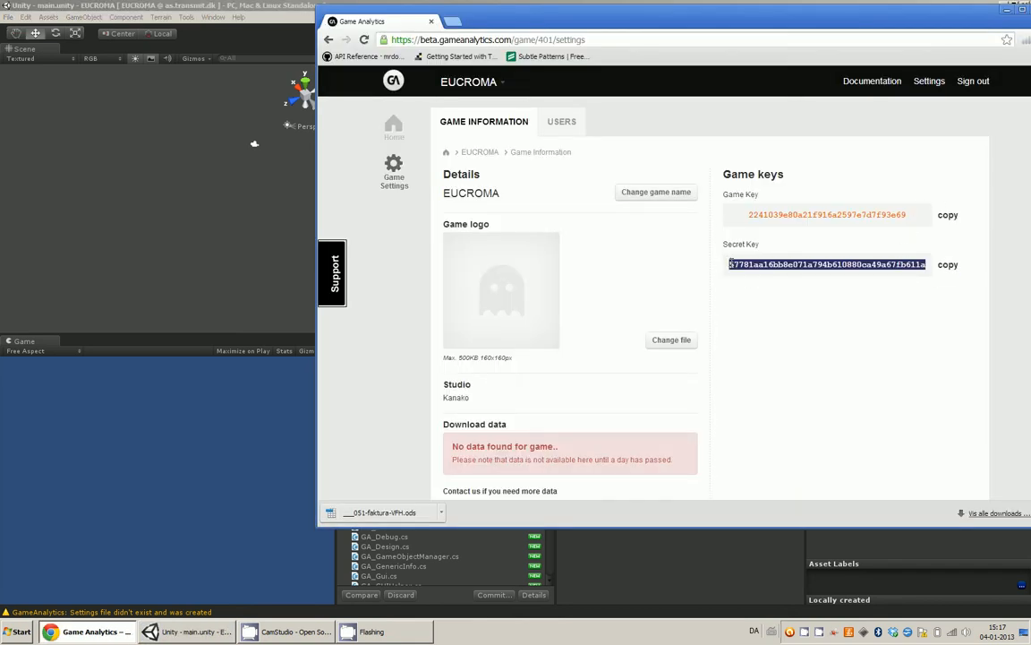
{"action": "key", "text": "alt+Tab"}
{"action": "left_click", "coordinate": [953, 174]}
{"action": "key", "text": "ctrl+v"}
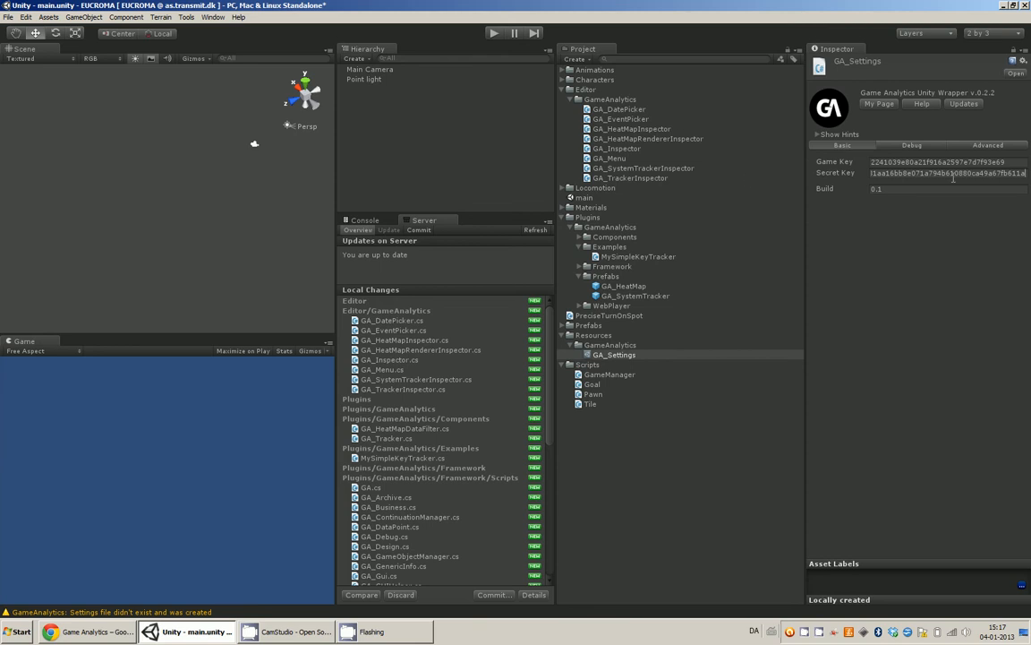
Open the GameManager script attached to the Main Camera in MonoDevelop
{"action": "left_click", "coordinate": [369, 69]}
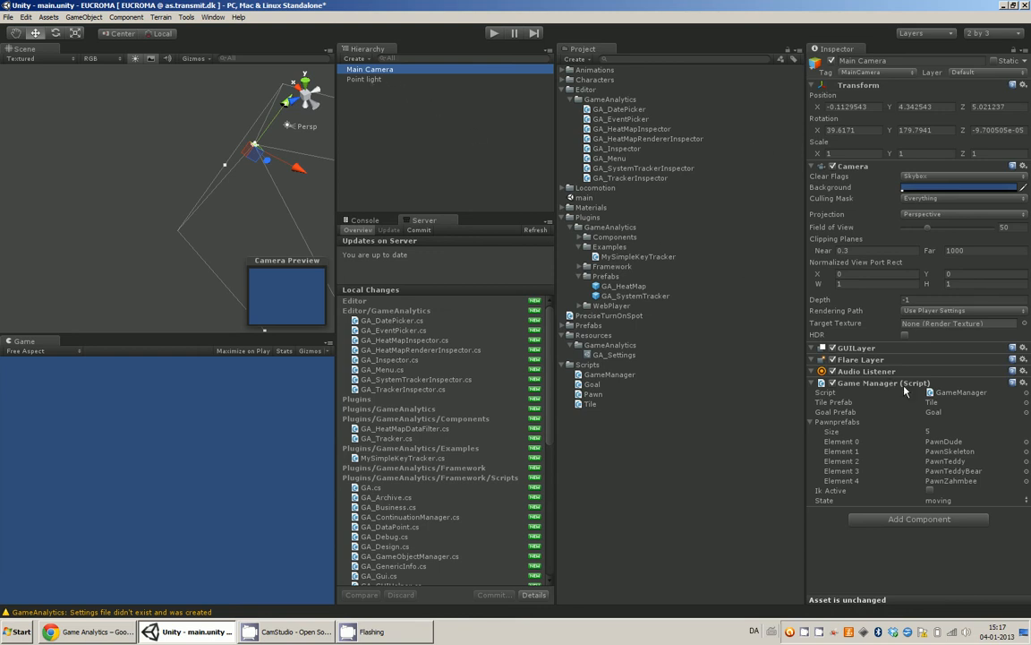
{"action": "left_click", "coordinate": [973, 397]}
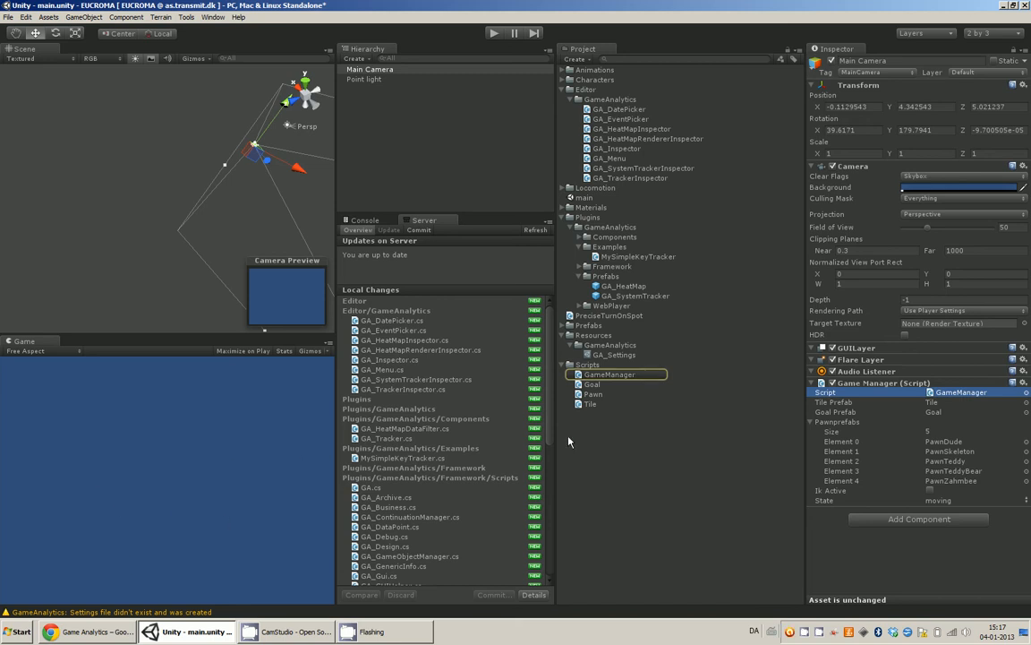
{"action": "double_click", "coordinate": [980, 397]}
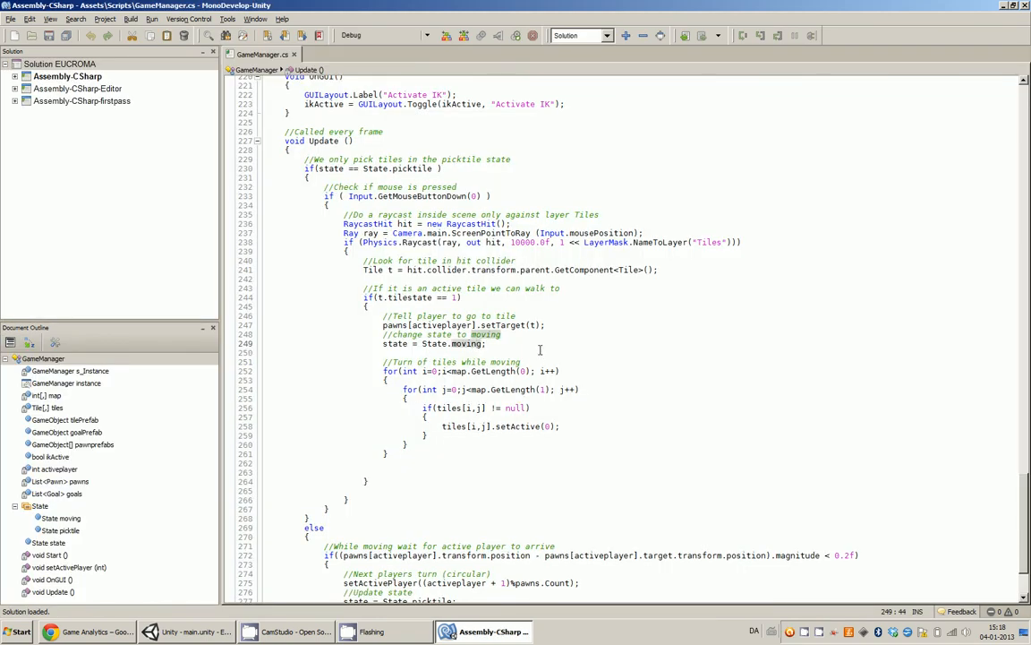
Search GameManager.cs for "Ray" and go to the tile-picking code in Update()
{"action": "left_click", "coordinate": [540, 349]}
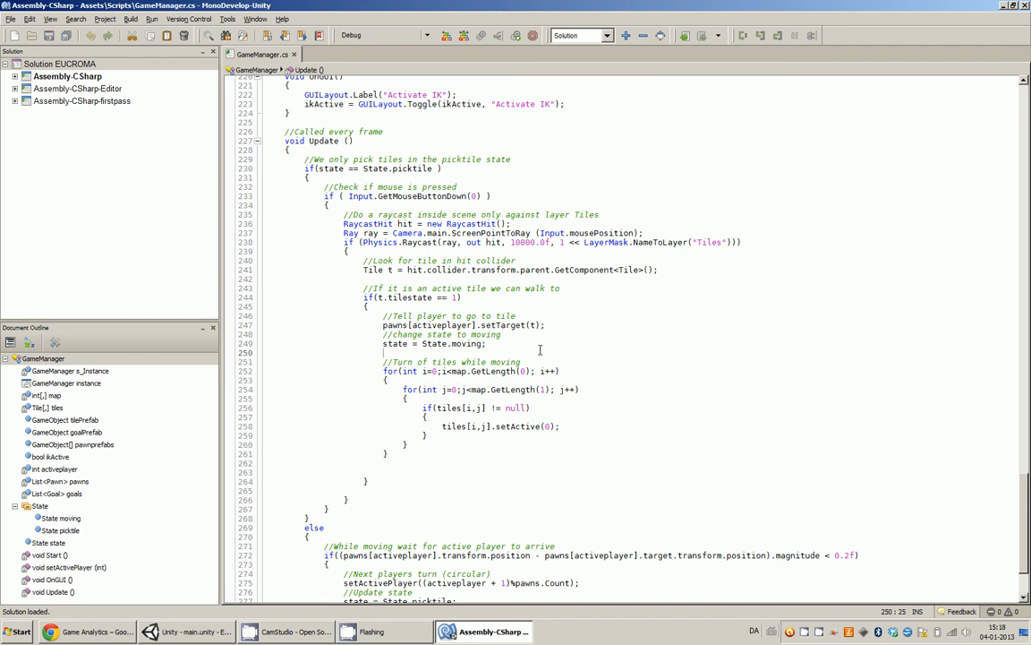
{"action": "key", "text": "ctrl+f"}
{"action": "type", "text": "Ray"}
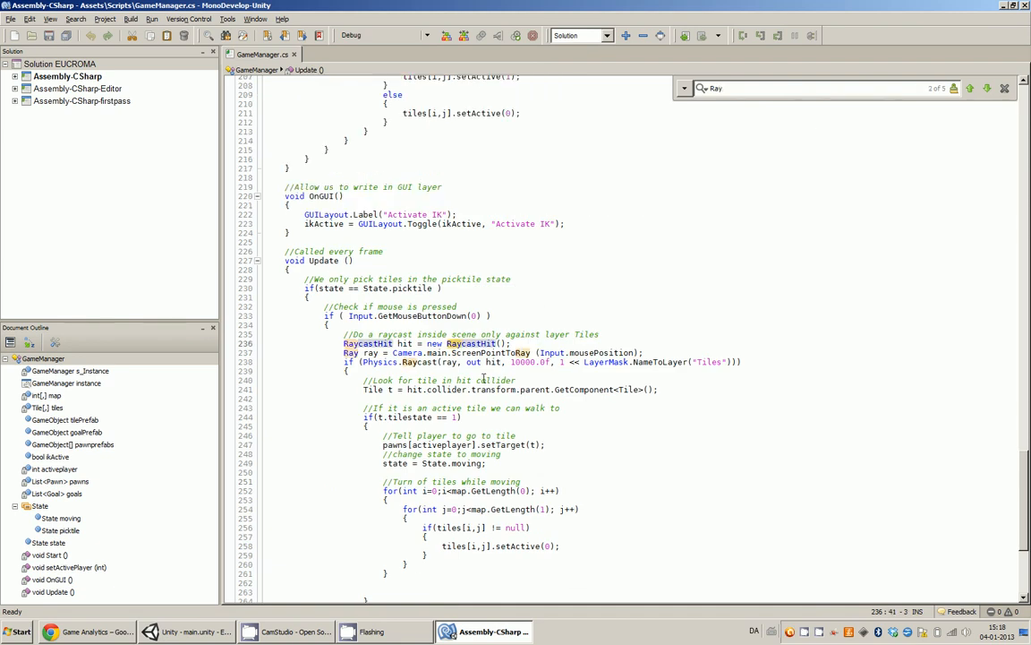
{"action": "scroll", "coordinate": [540, 348], "scroll_direction": "down", "scroll_amount": 4}
{"action": "left_click", "coordinate": [383, 362]}
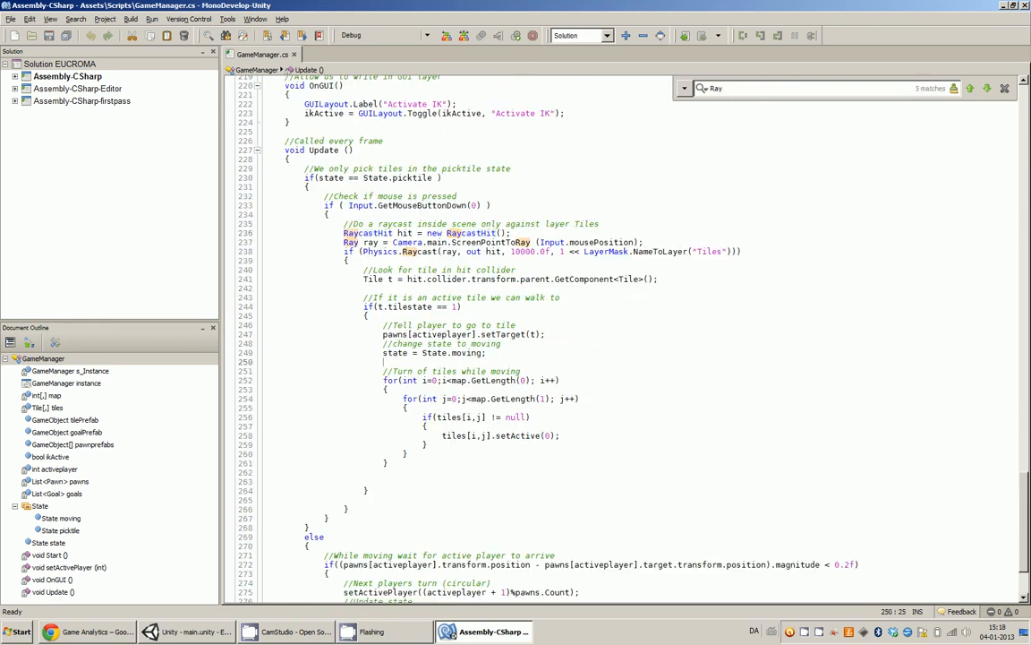
Begin a GA.API.Design.NewEvent call on a new line after state = State.moving; in Update()
{"action": "left_click", "coordinate": [499, 354]}
{"action": "key", "text": "Return"}
{"action": "key", "text": "Return"}
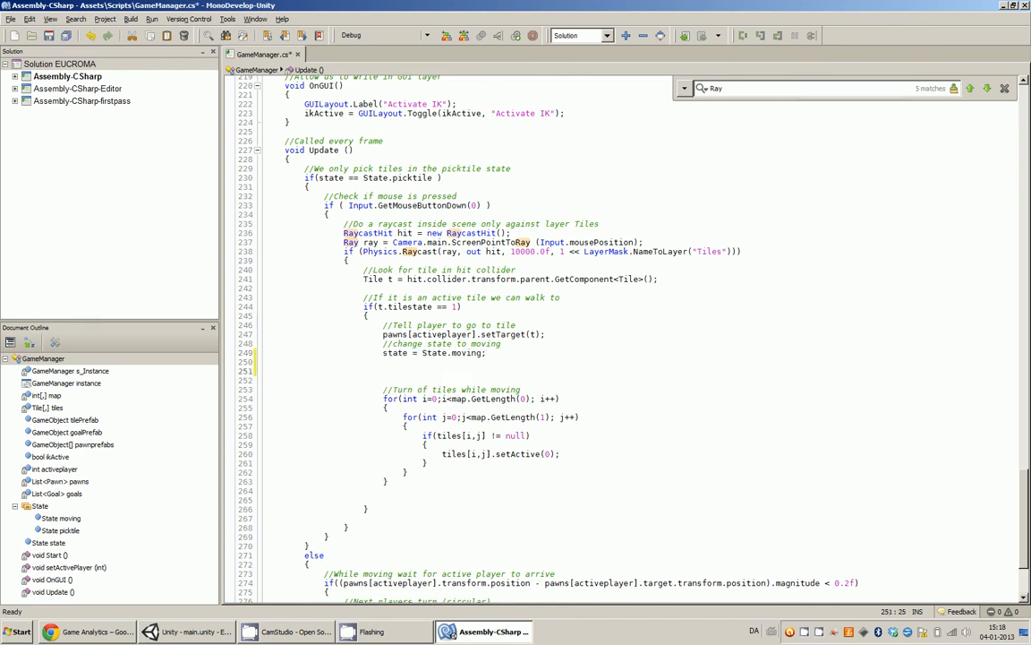
{"action": "type", "text": "GA.API"}
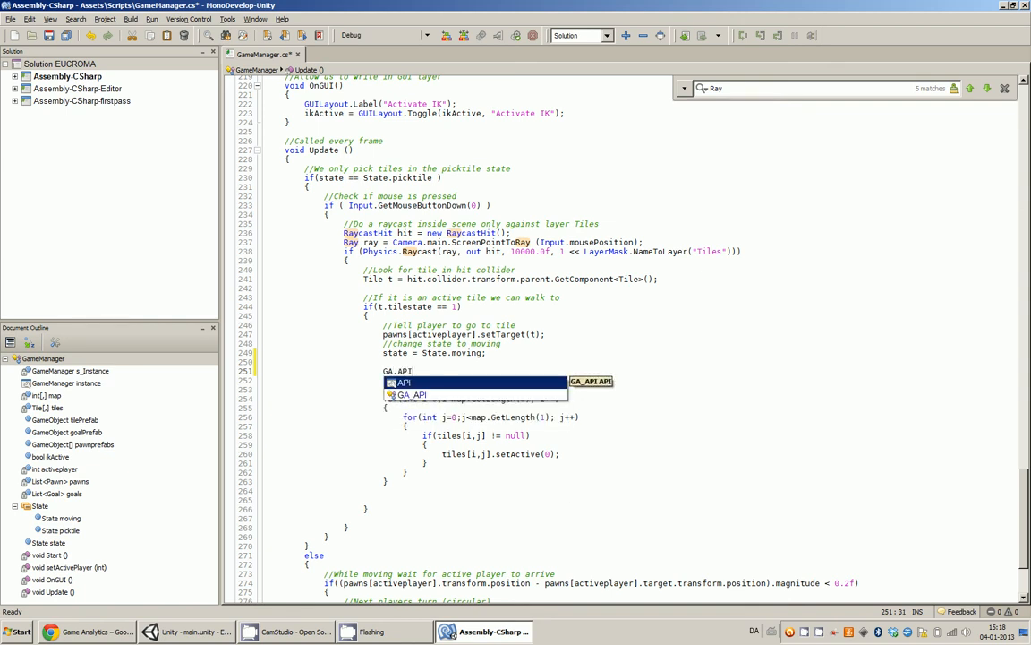
{"action": "type", "text": "."}
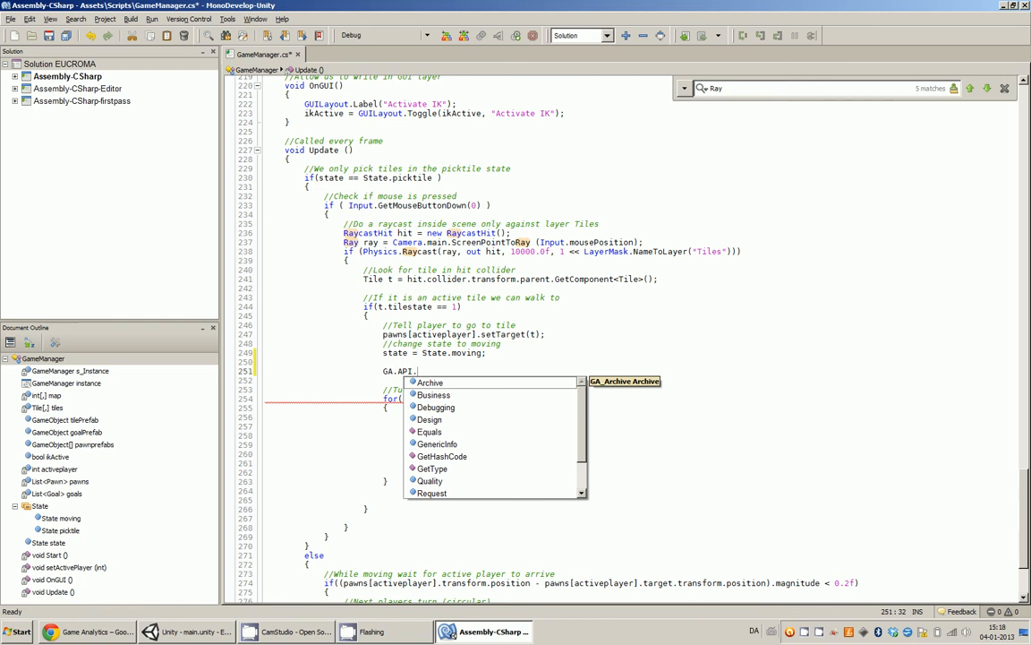
{"action": "type", "text": "Des"}
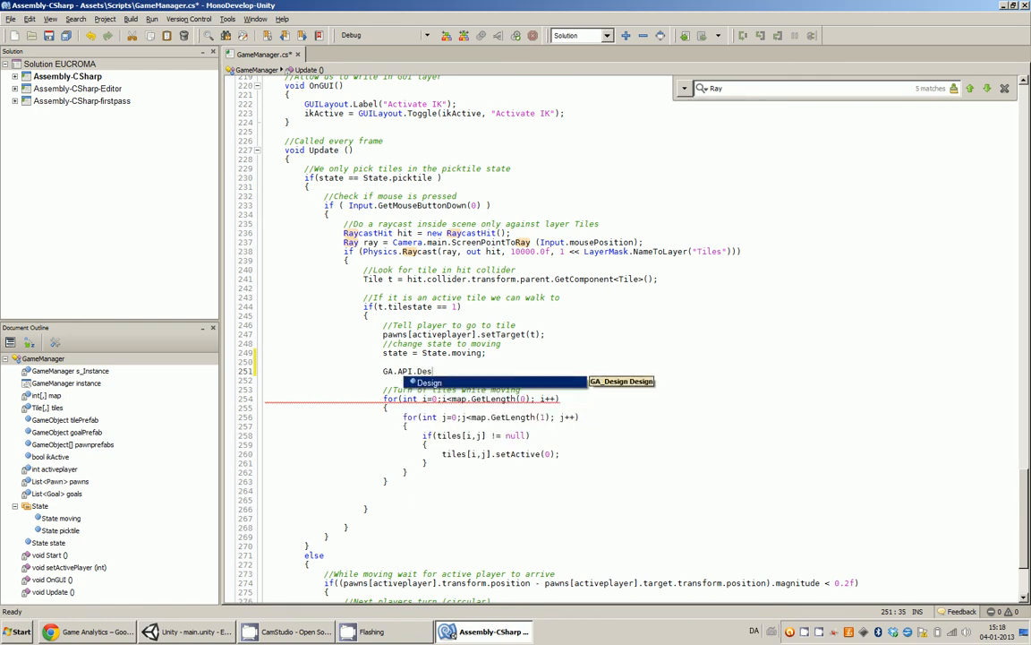
{"action": "type", "text": "ign."}
{"action": "key", "text": "Down"}
{"action": "key", "text": "Down"}
{"action": "key", "text": "Down"}
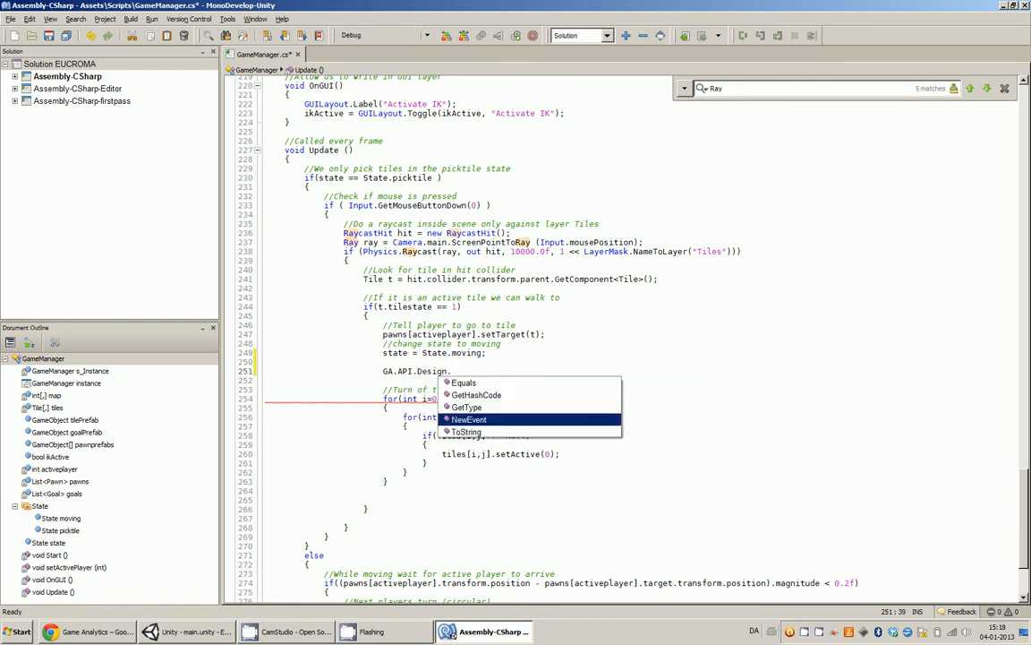
{"action": "key", "text": "Return"}
Complete the NewEvent call with the event name "TileClick" and the position hit.point
{"action": "type", "text": "(\"\""}
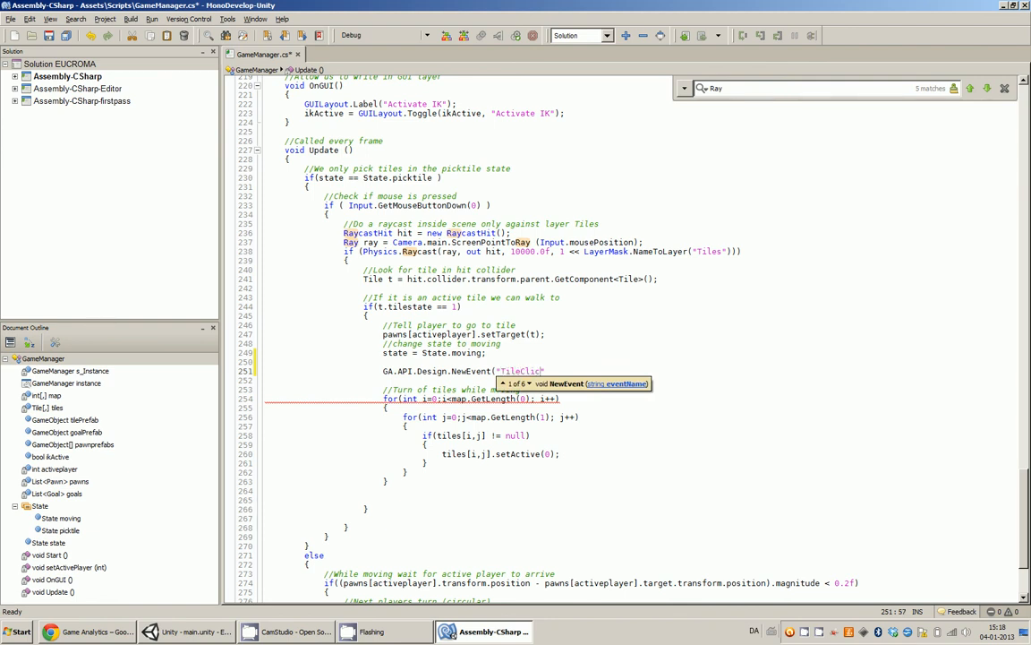
{"action": "type", "text": "TileClick\","}
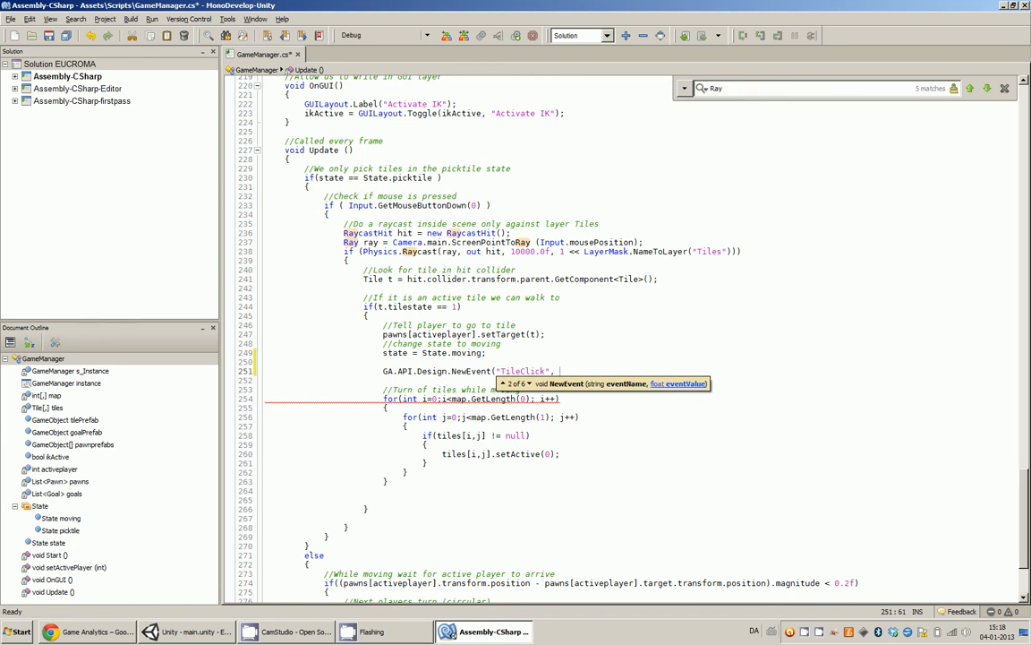
{"action": "key", "text": "Down"}
{"action": "key", "text": "Down"}
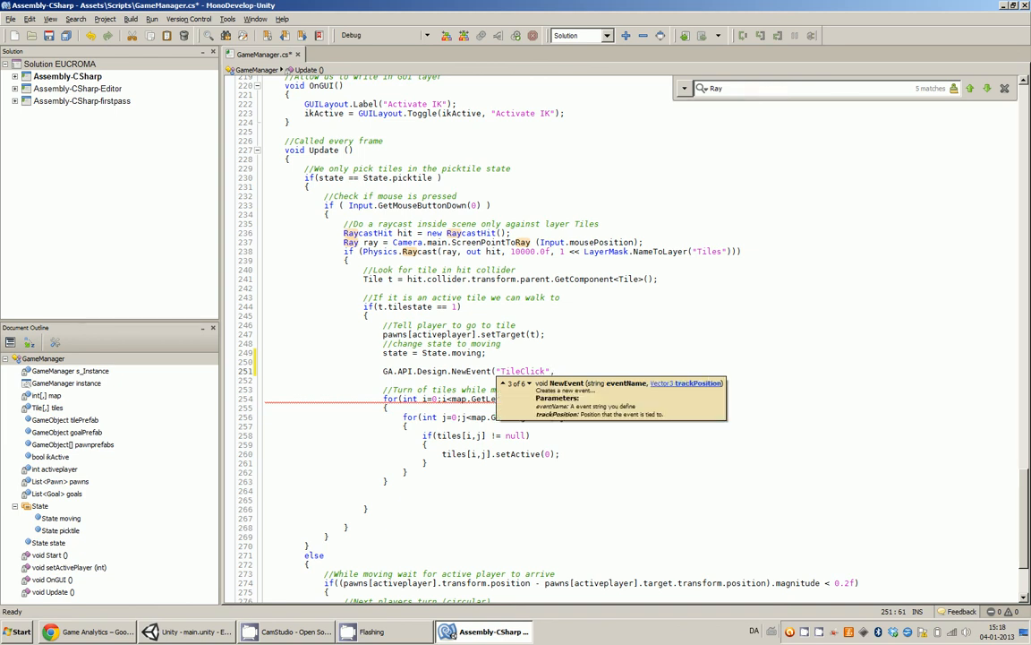
{"action": "key", "text": "Up"}
{"action": "type", "text": "hit.point);"}
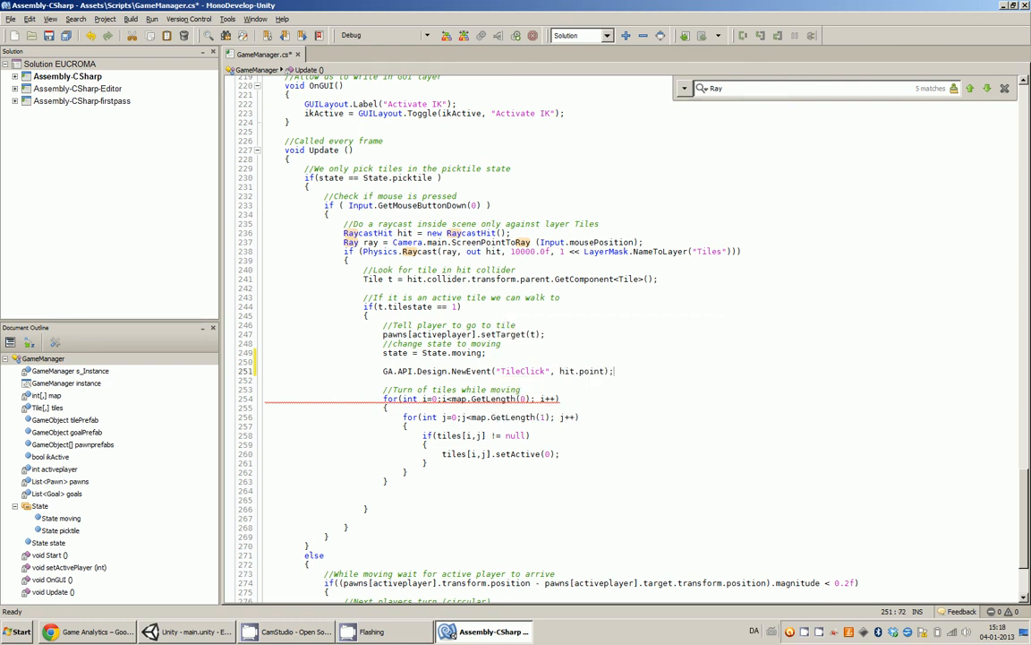
Add Debug.Log ("TileClick"); on the line above the NewEvent call and save the script
{"action": "key", "text": "Up"}
{"action": "key", "text": "Return"}
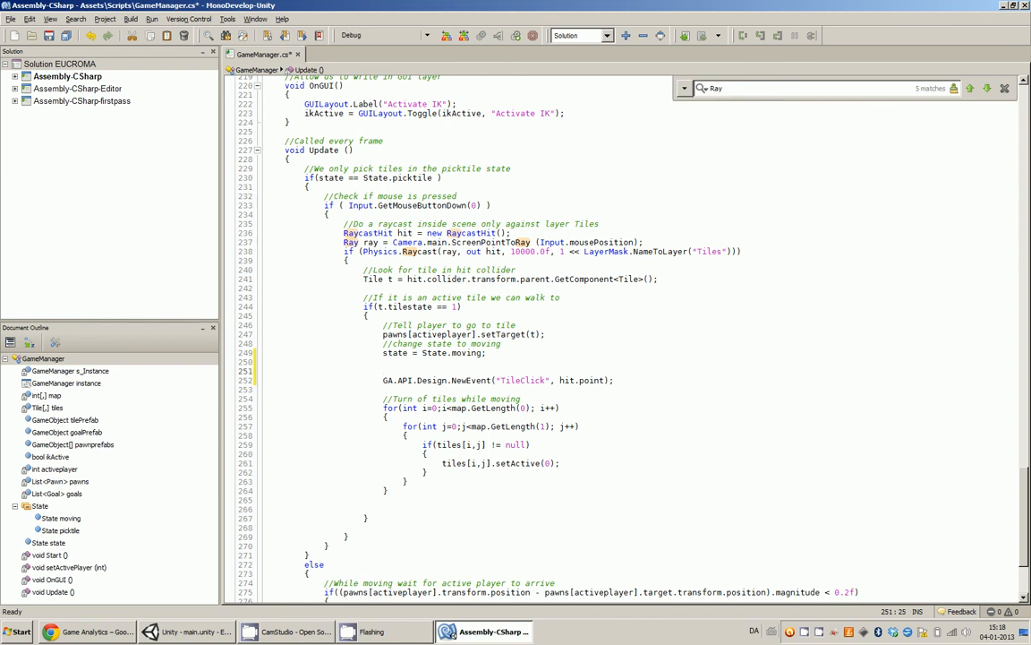
{"action": "type", "text": "Debug.Log ();"}
{"action": "left_click_drag", "start_coordinate": [496, 379], "coordinate": [570, 380]}
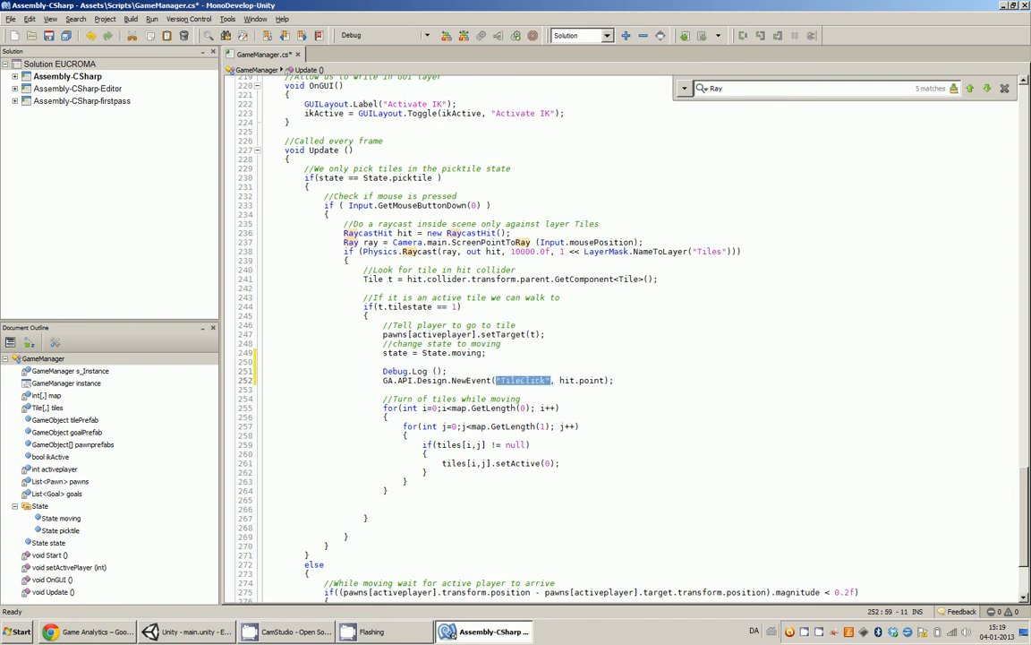
{"action": "left_click", "coordinate": [437, 370]}
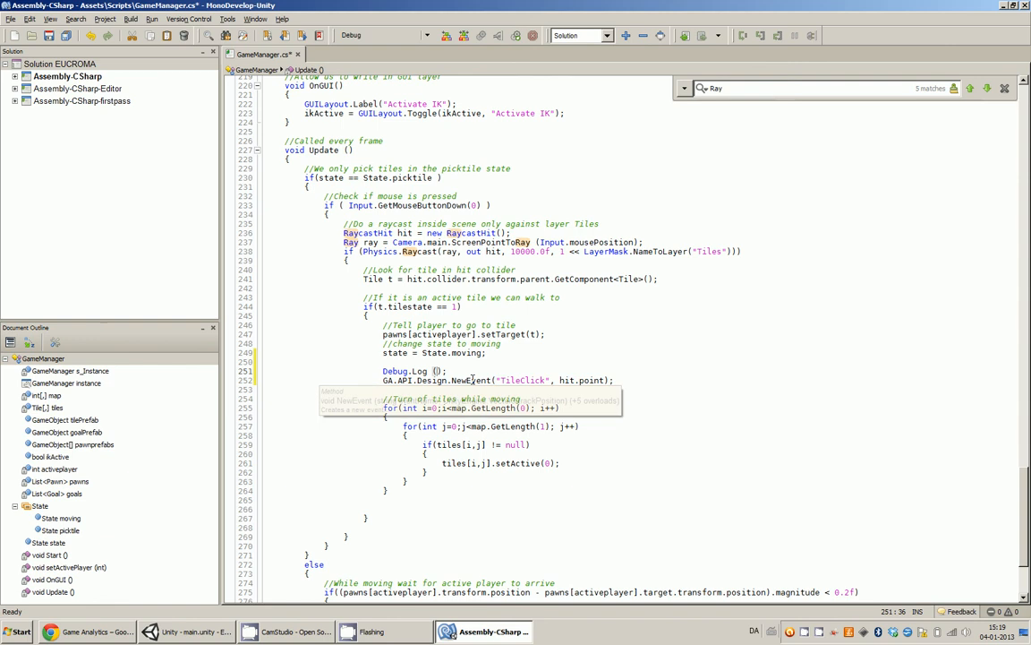
{"action": "key", "text": "ctrl+d"}
{"action": "key", "text": "ctrl+z"}
{"action": "left_click_drag", "start_coordinate": [494, 382], "coordinate": [549, 383]}
{"action": "key", "text": "ctrl+c"}
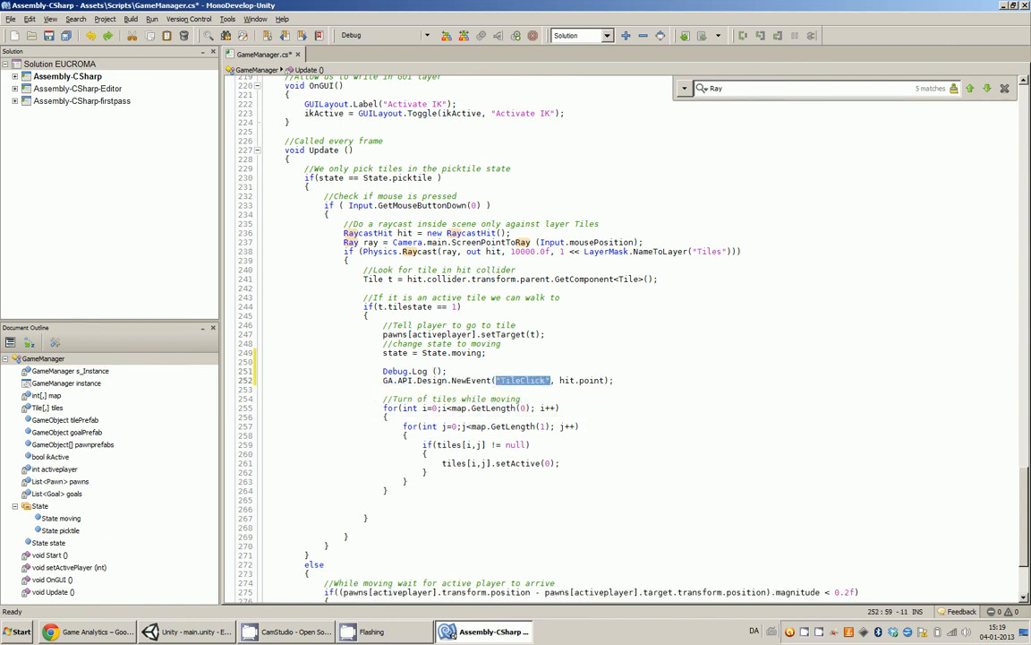
{"action": "left_click", "coordinate": [436, 371]}
{"action": "key", "text": "ctrl+v"}
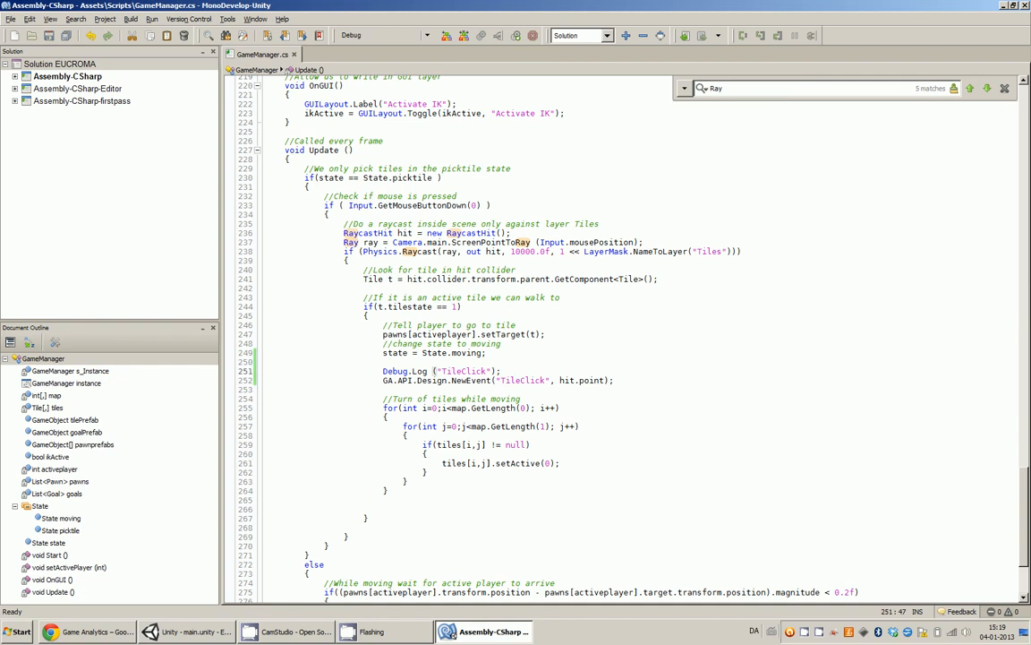
Switch to Unity, run the game and show the Console
{"action": "key", "text": "alt+Tab"}
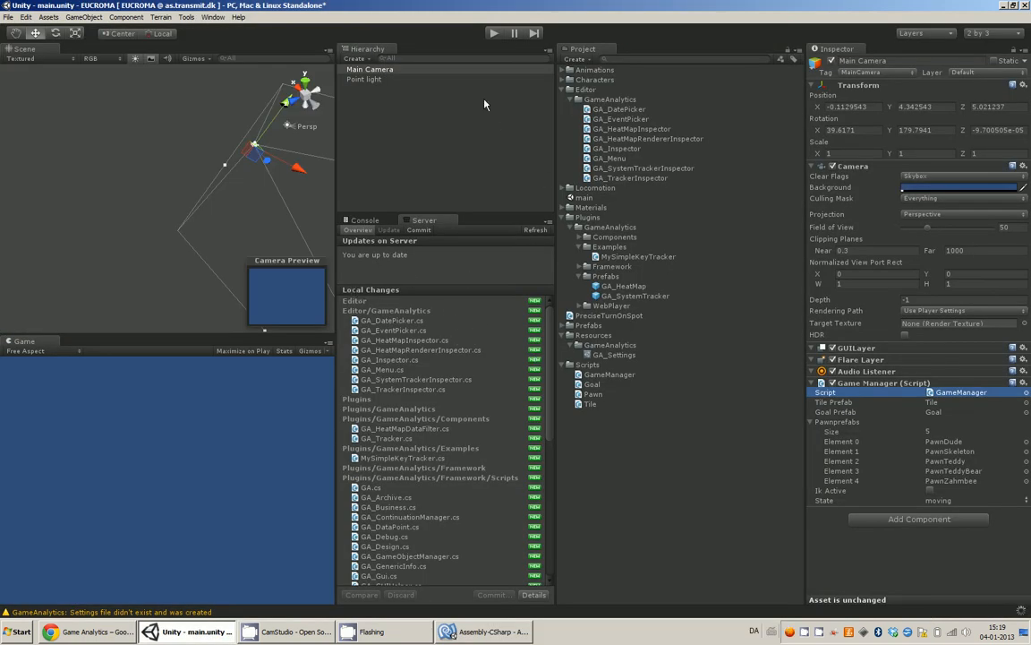
{"action": "left_click", "coordinate": [494, 34]}
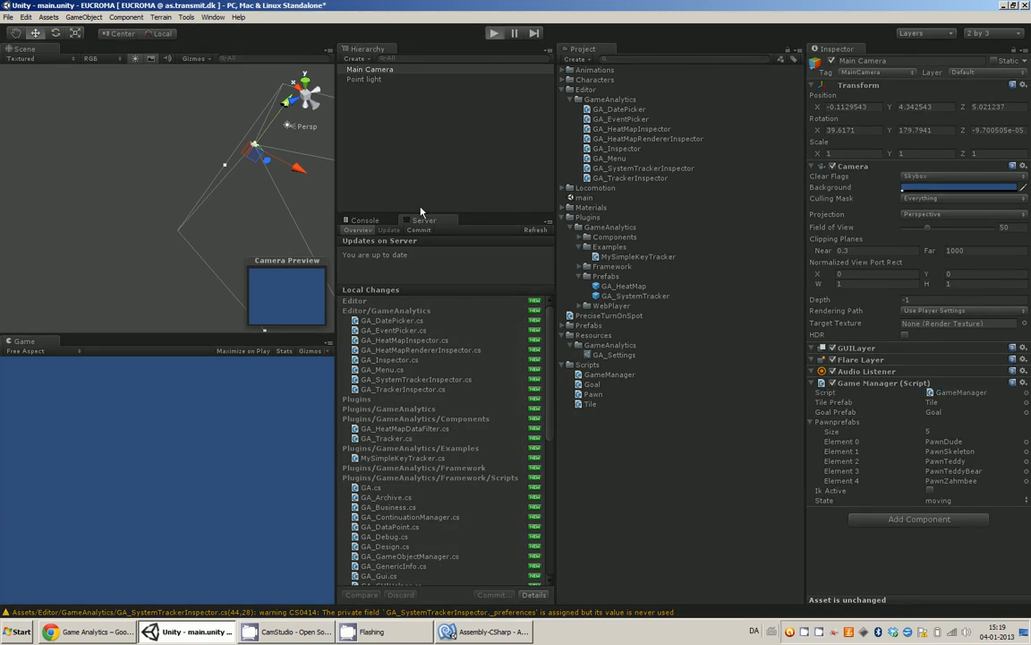
{"action": "left_click", "coordinate": [363, 222]}
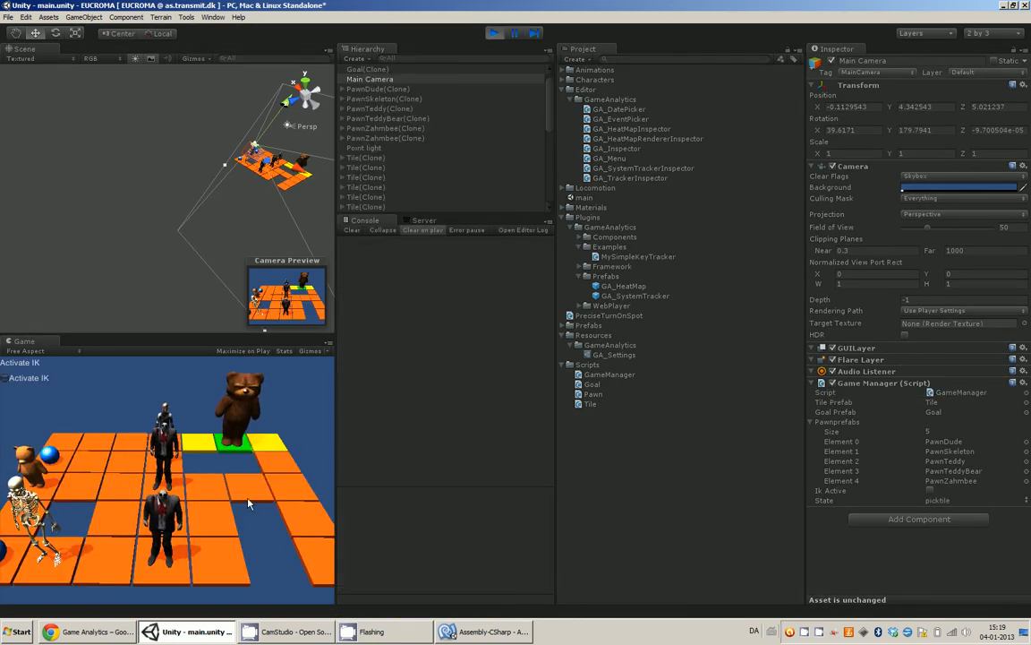
Play several turns by moving each active pawn to one of its yellow tiles to trigger TileClick events
{"action": "left_click", "coordinate": [266, 448]}
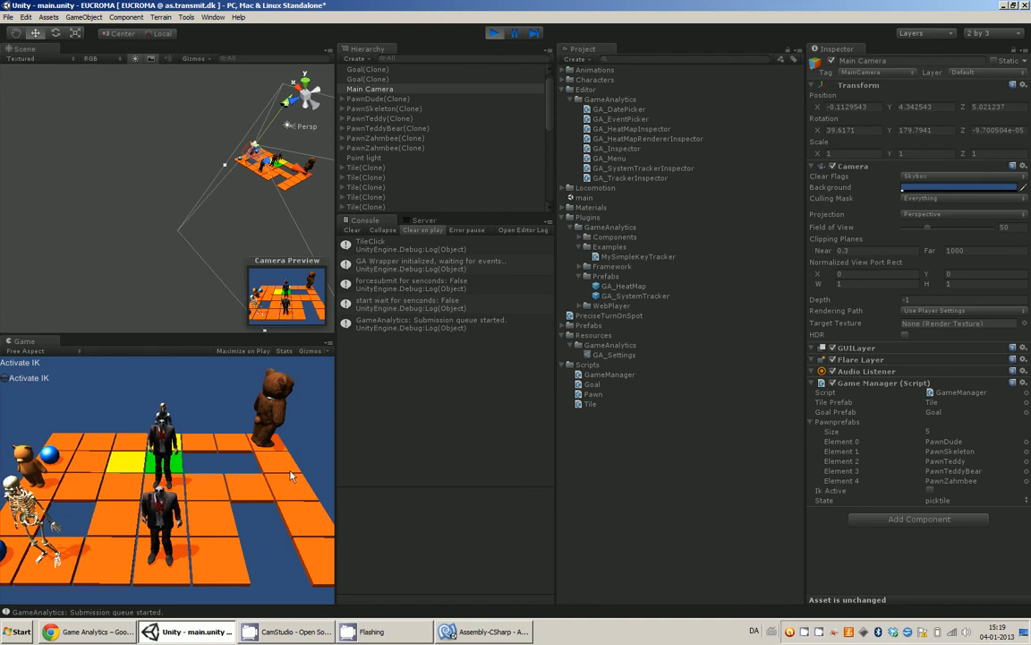
{"action": "left_click", "coordinate": [133, 466]}
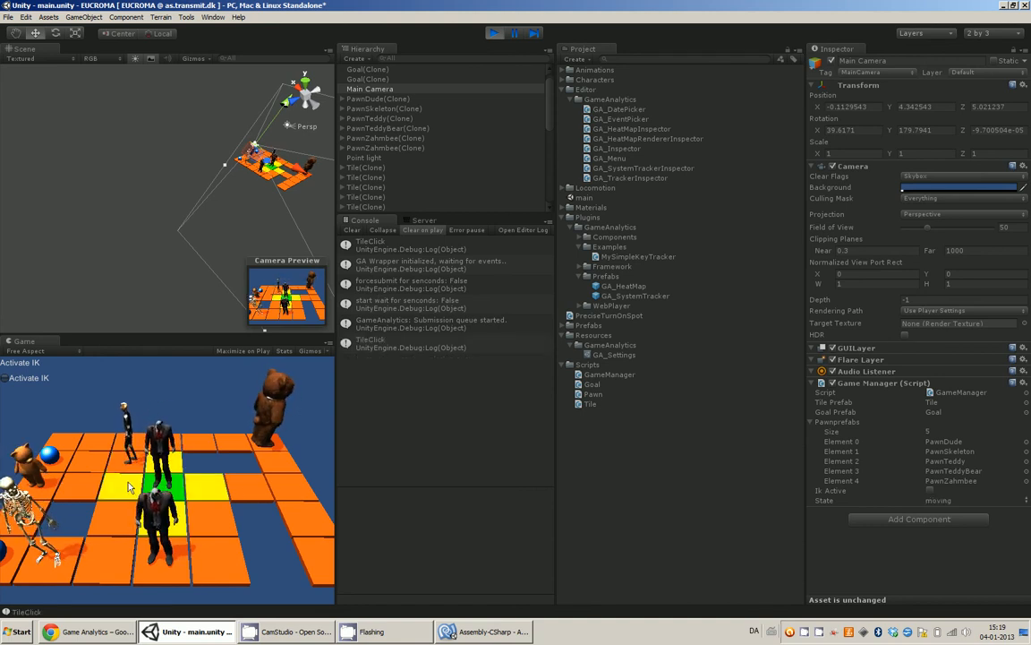
{"action": "left_click", "coordinate": [128, 485]}
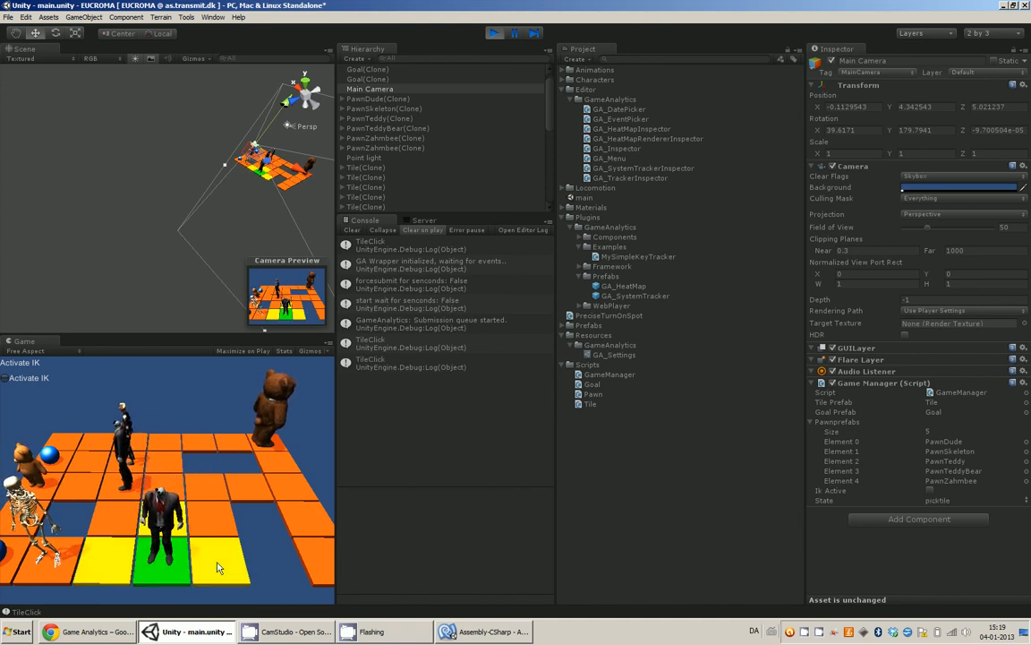
{"action": "left_click", "coordinate": [218, 567]}
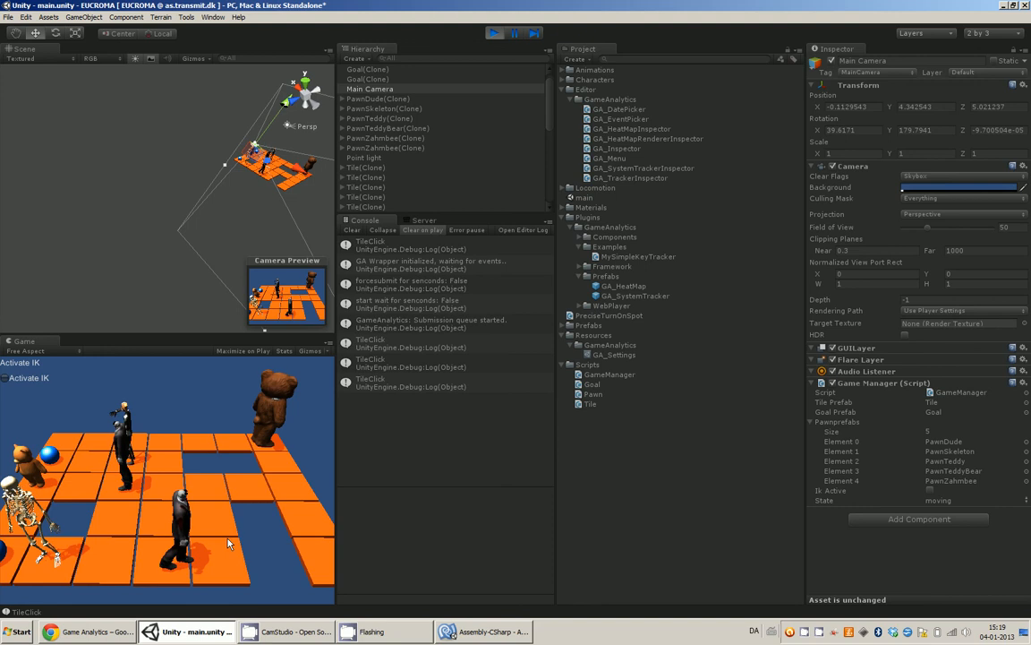
{"action": "left_click", "coordinate": [105, 562]}
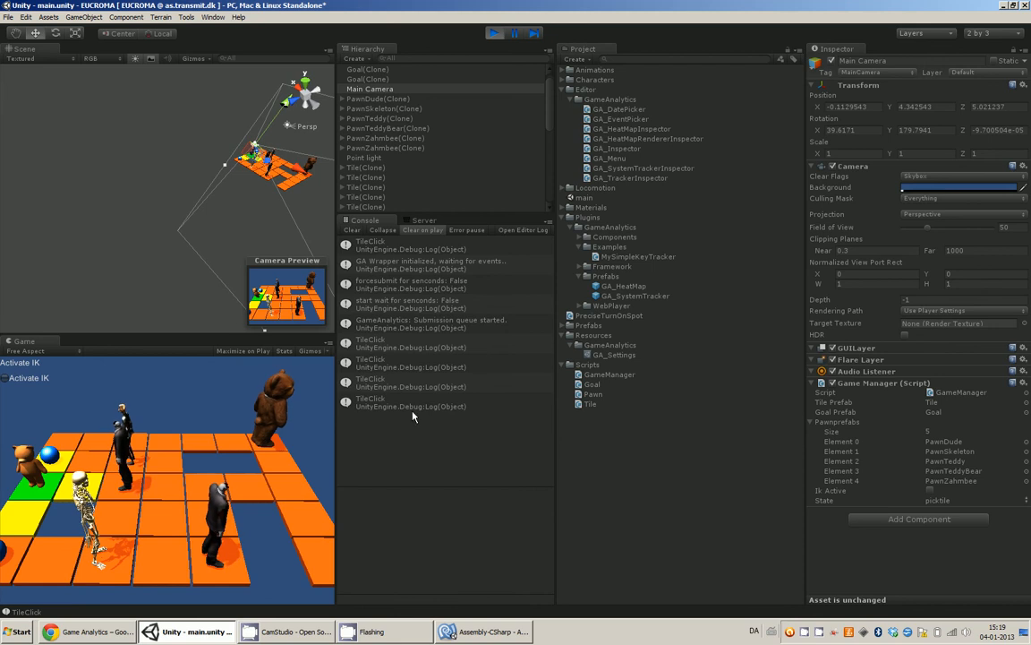
{"action": "left_click", "coordinate": [90, 489]}
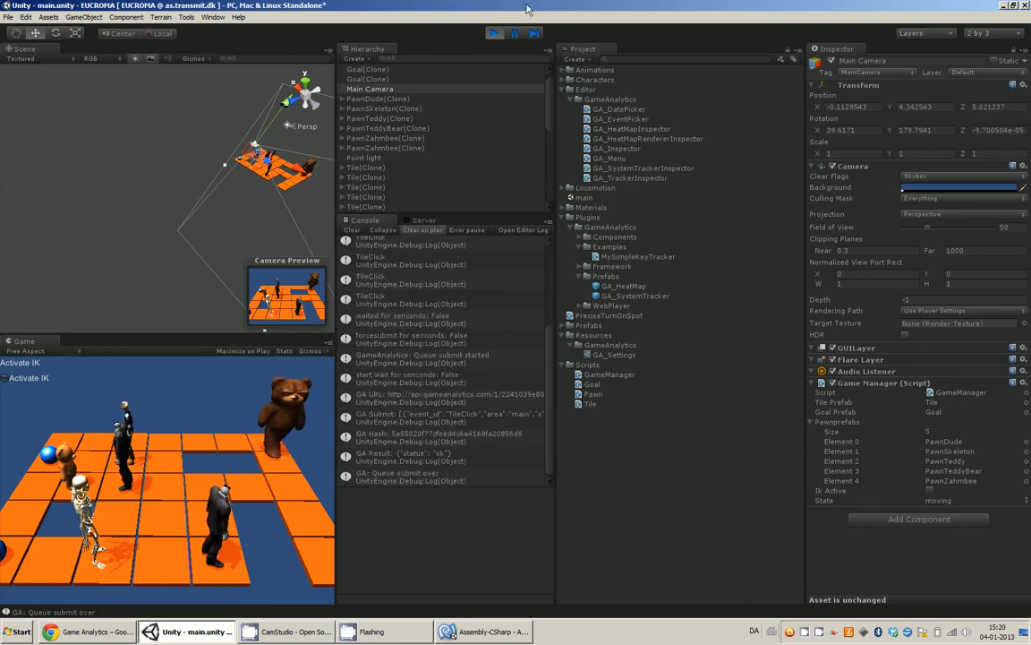
Stop the game and examine the GA Submit and GA Result entries in the Console
{"action": "left_click", "coordinate": [494, 33]}
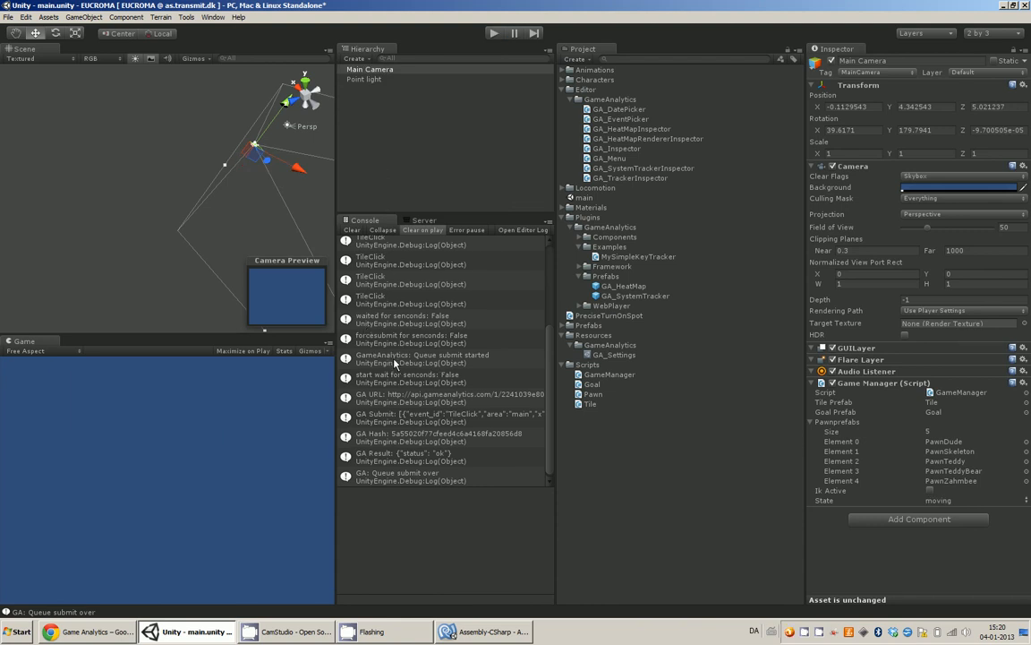
{"action": "left_click", "coordinate": [471, 423]}
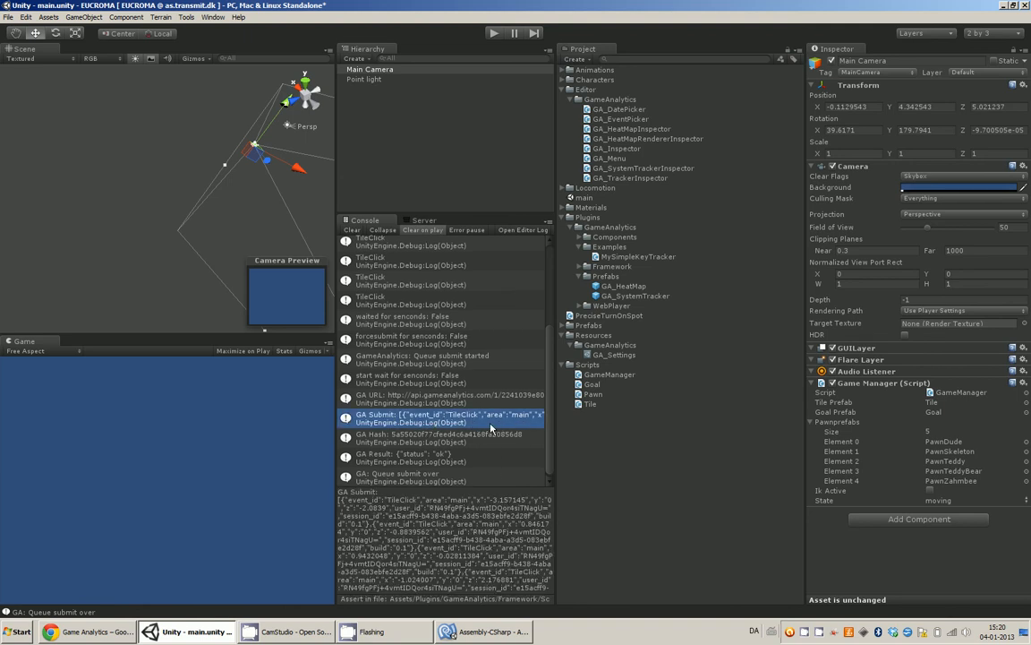
{"action": "left_click", "coordinate": [403, 459]}
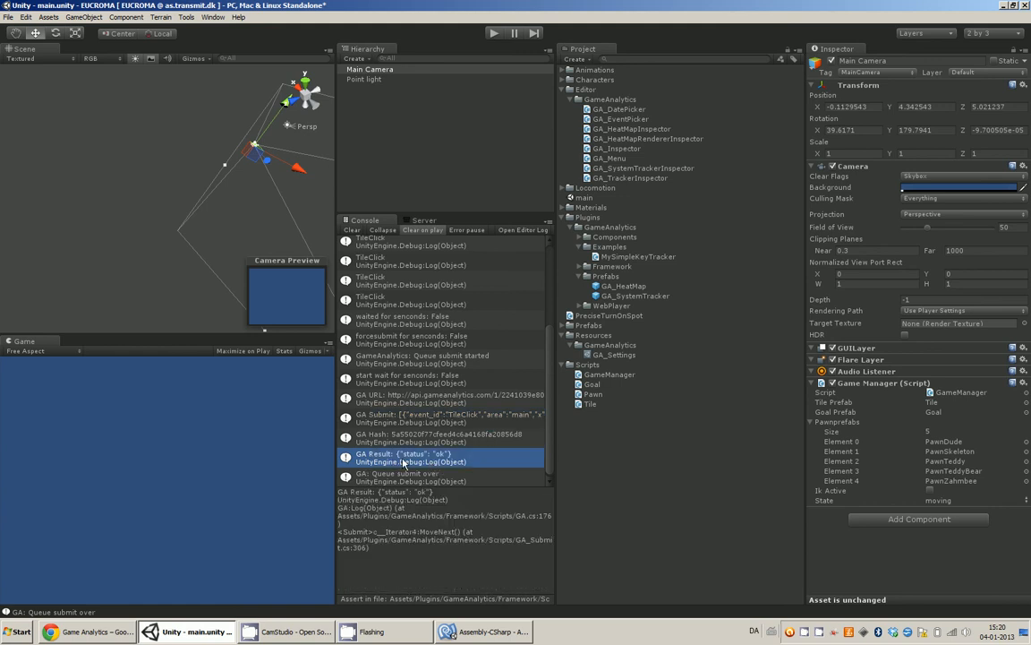
Switch to Chrome and view EUCROMA's daily active users data from the Game Analytics home page
{"action": "left_click", "coordinate": [94, 631]}
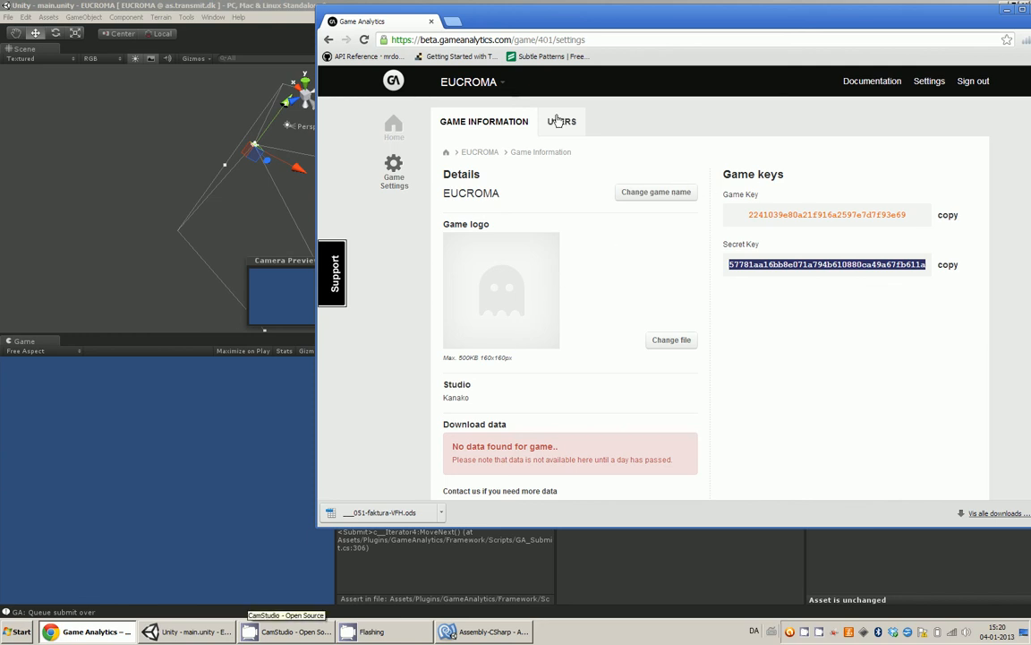
{"action": "left_click", "coordinate": [396, 83]}
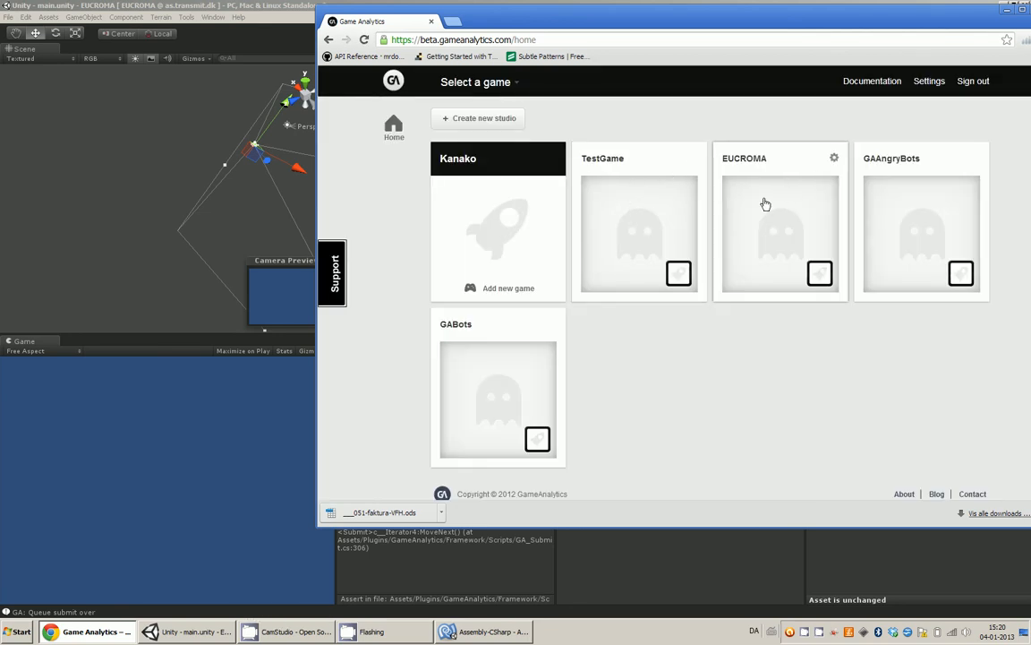
{"action": "left_click", "coordinate": [765, 204]}
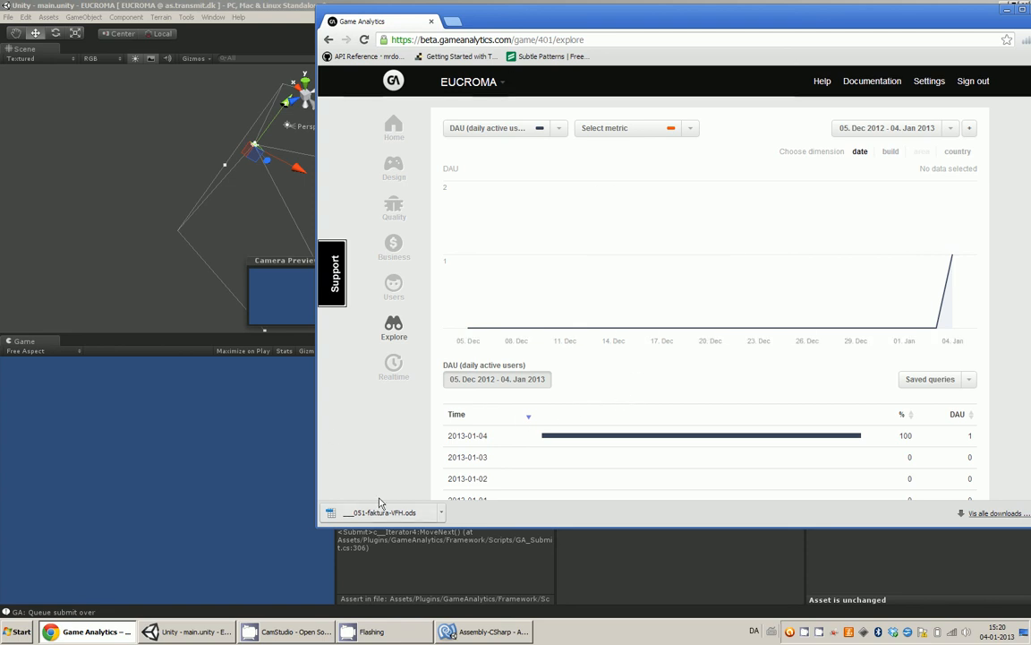
{"action": "left_click", "coordinate": [352, 632]}
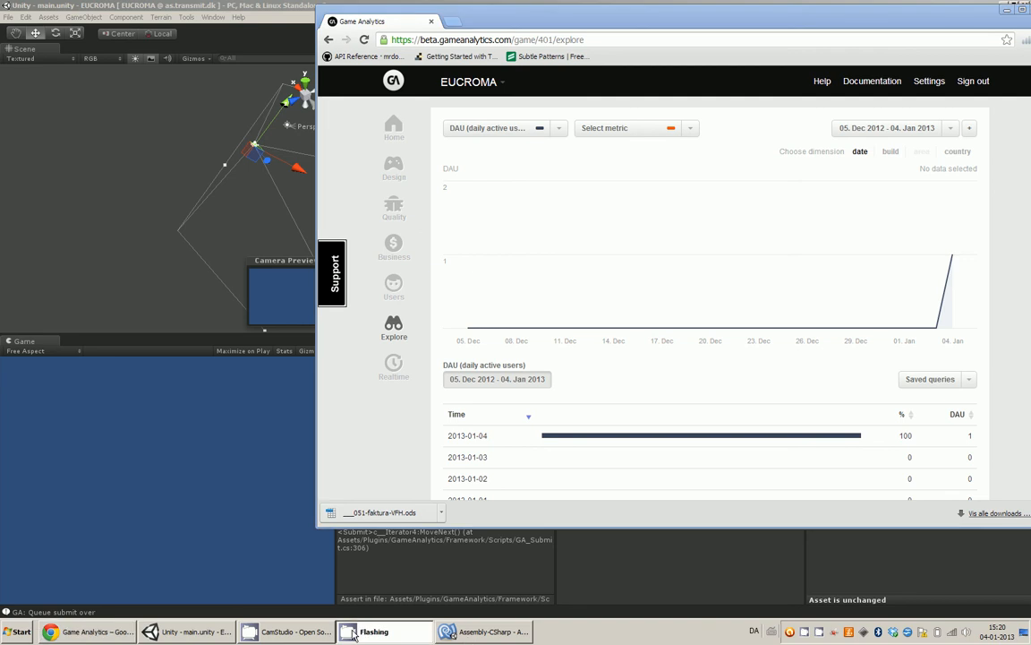